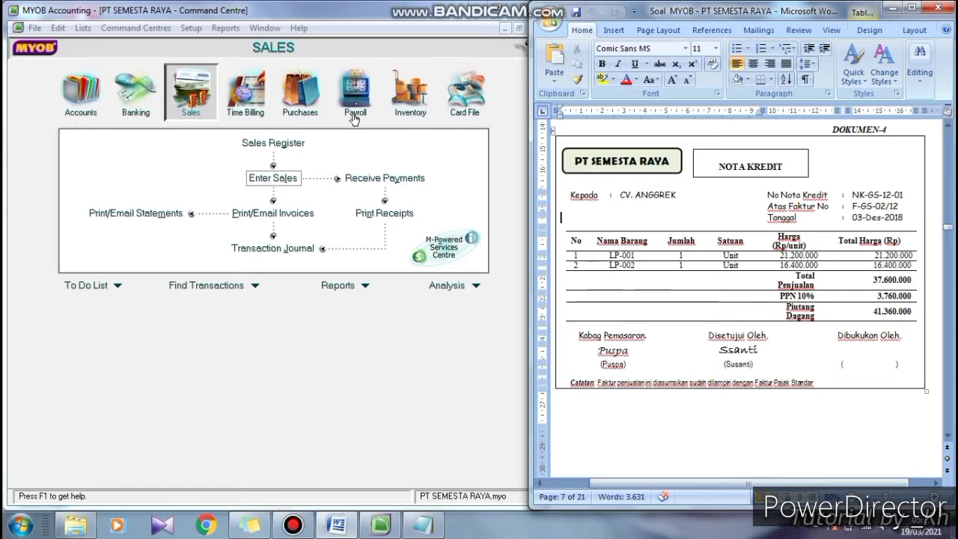
In the inventory items list, change the income account for tracking sales of item LP-001 to 4-1300 Sales Return and save the item.
left_click(412, 112)
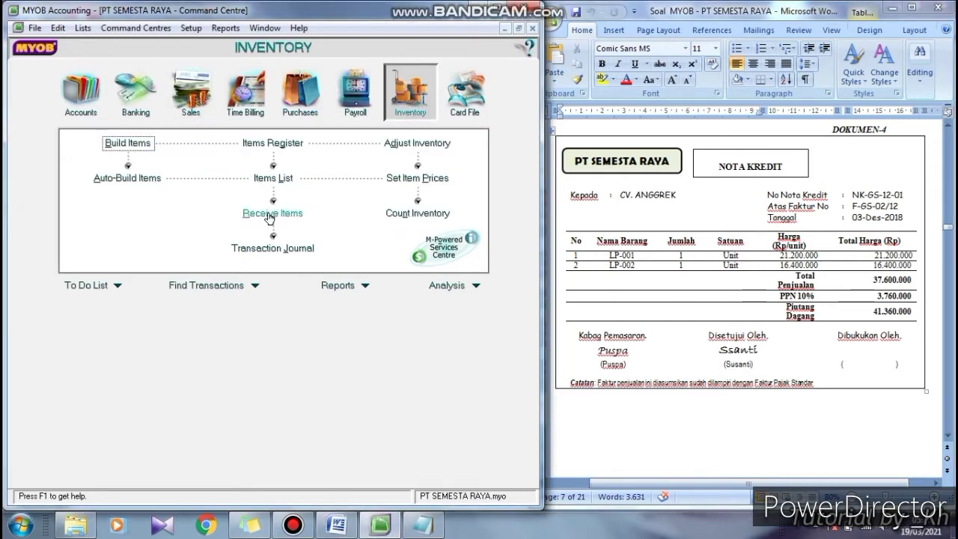
left_click(273, 184)
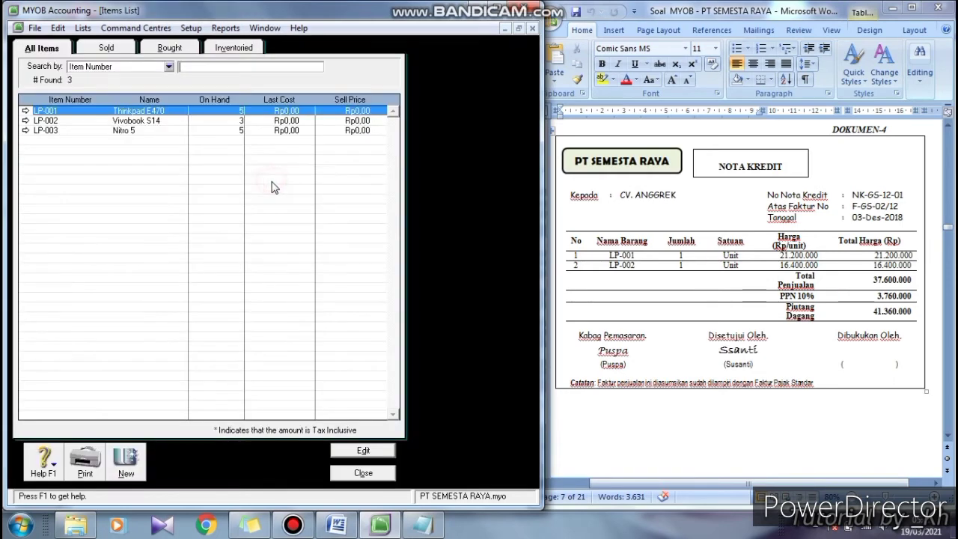
left_click(611, 268)
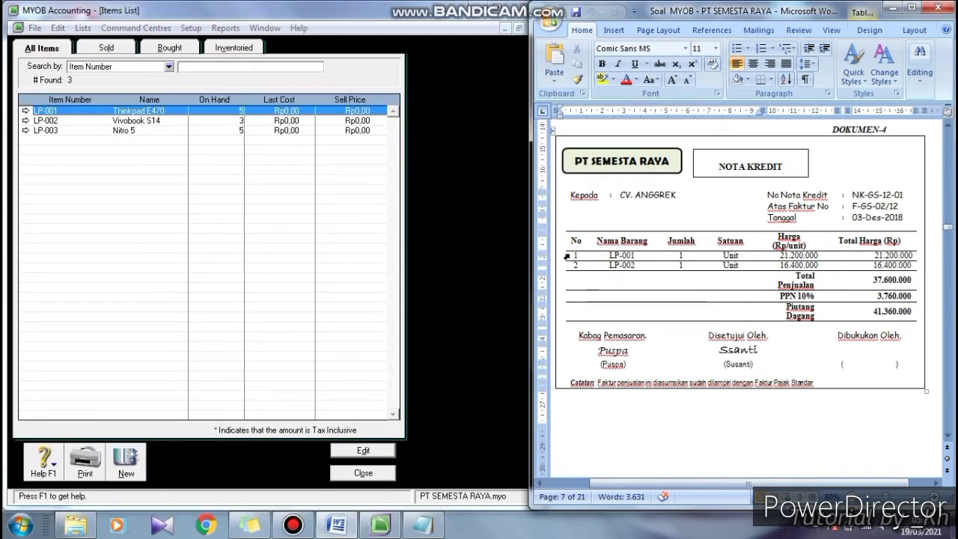
left_click_drag(566, 256, 620, 273)
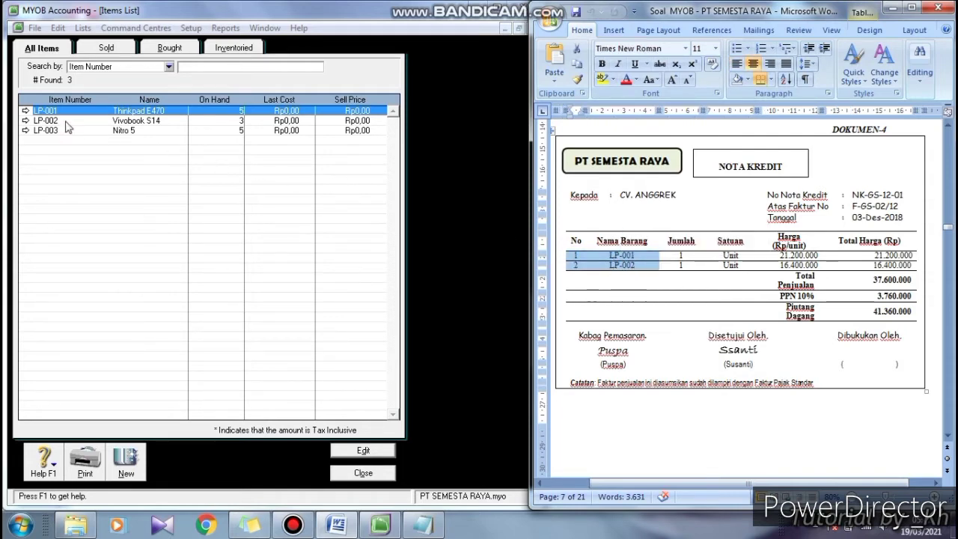
left_click(26, 113)
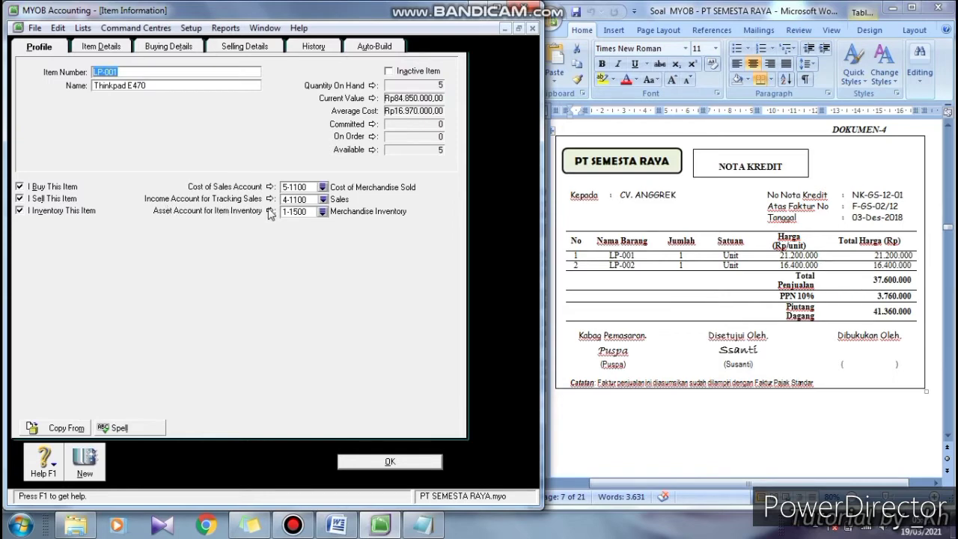
left_click(322, 199)
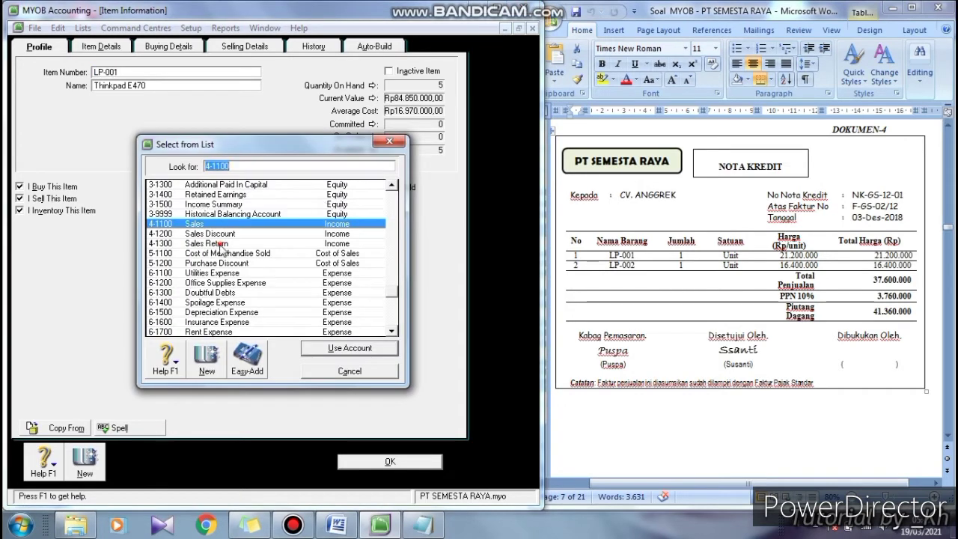
left_click(220, 245)
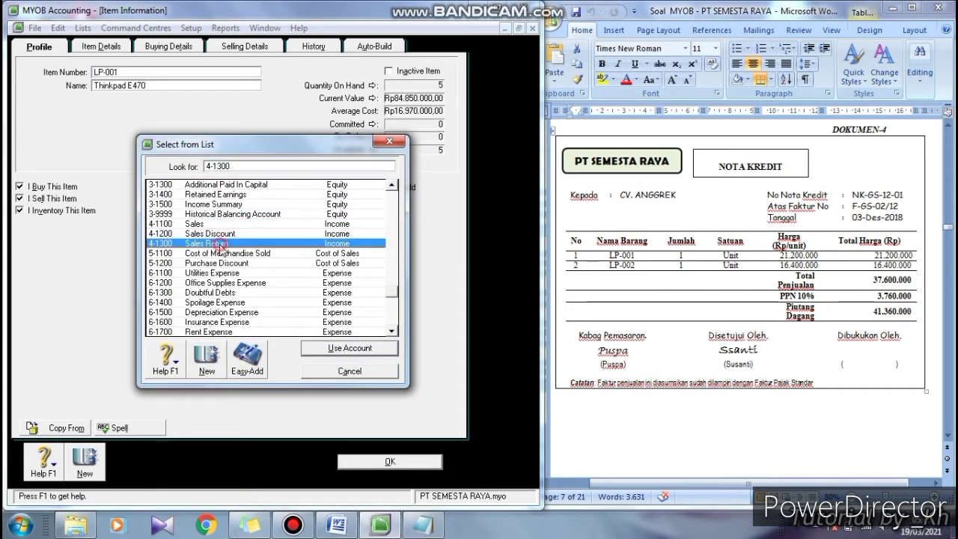
left_click(317, 349)
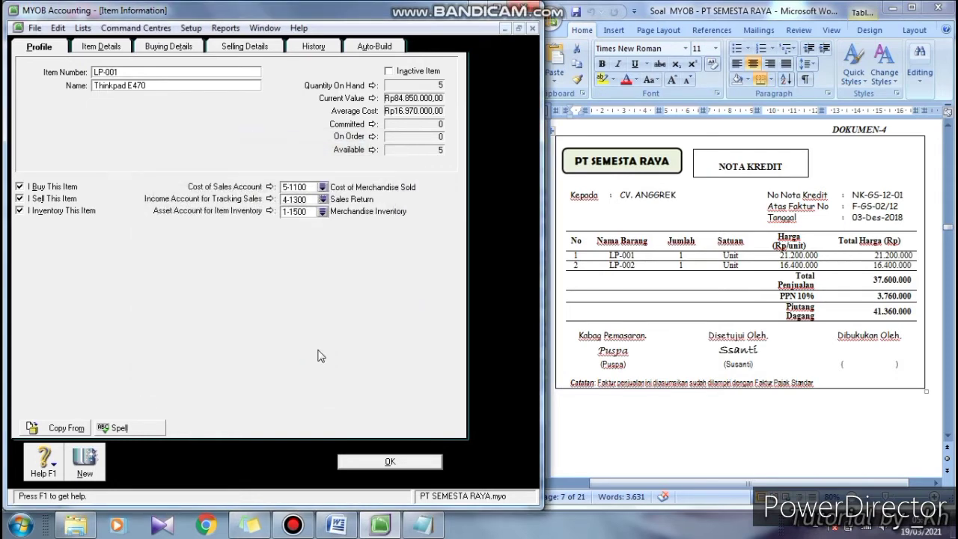
left_click(388, 462)
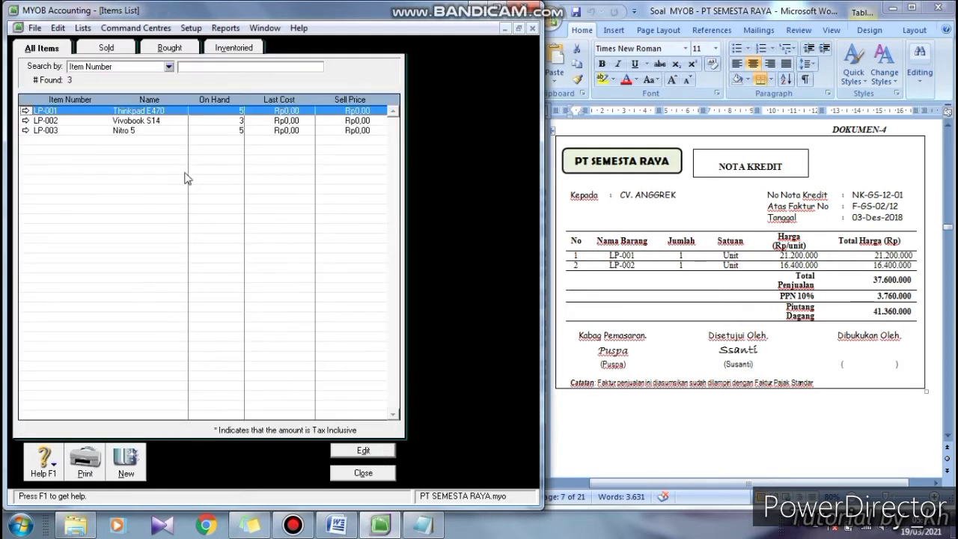
Set the income account for tracking sales of item LP-002 to 4-1300 Sales Return, save the item and close the items list.
double_click(115, 123)
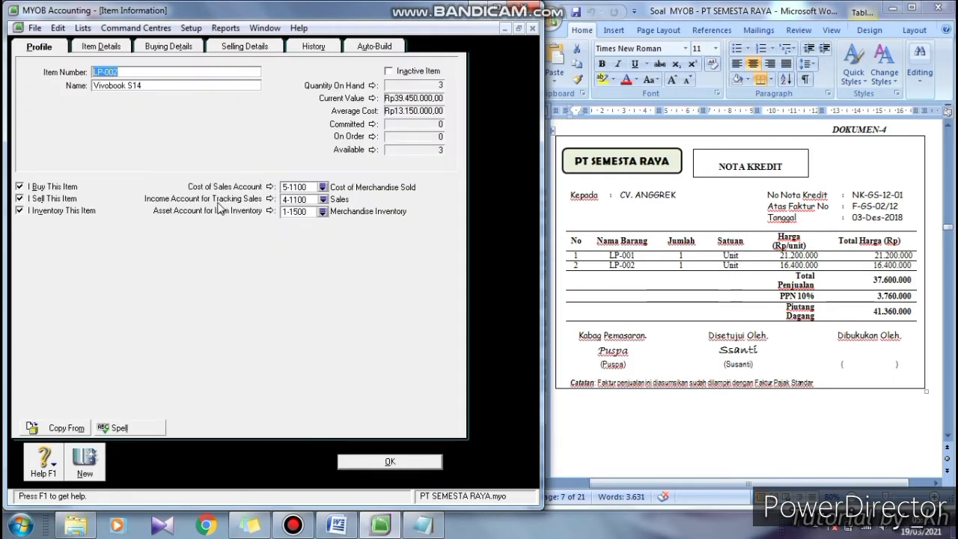
left_click(323, 201)
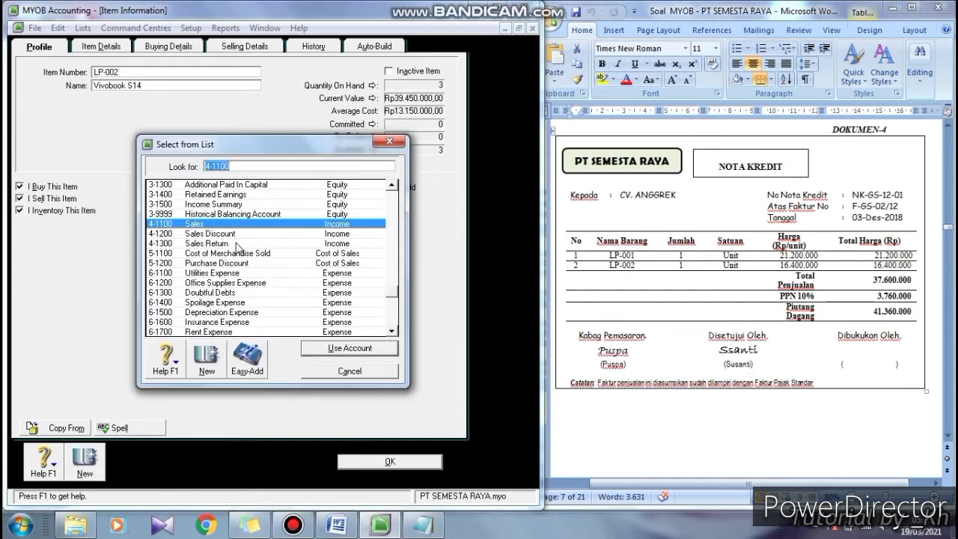
left_click(313, 349)
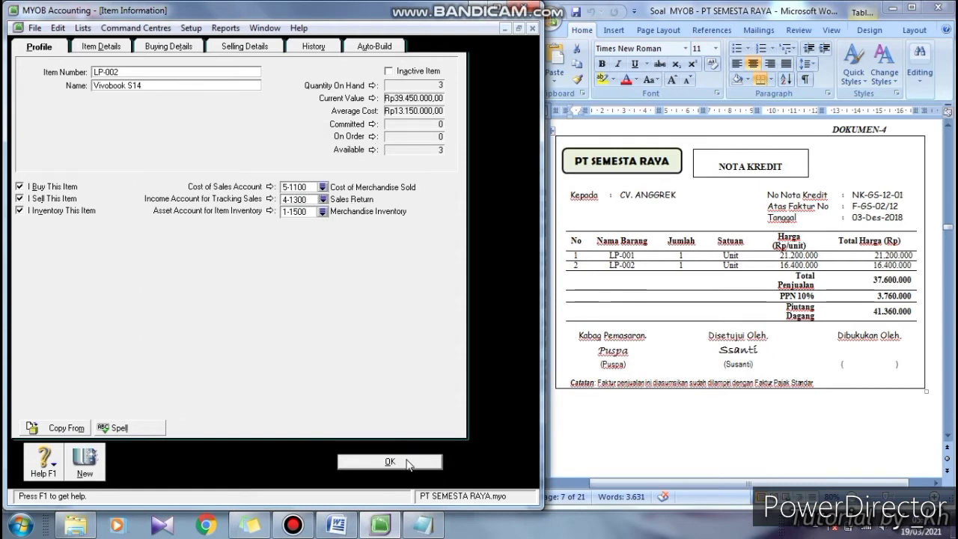
left_click(405, 460)
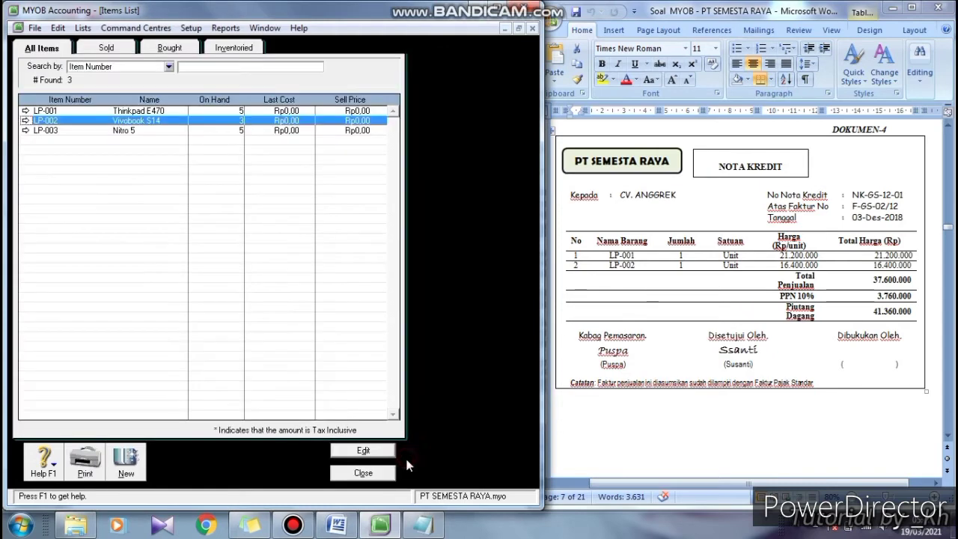
left_click(364, 473)
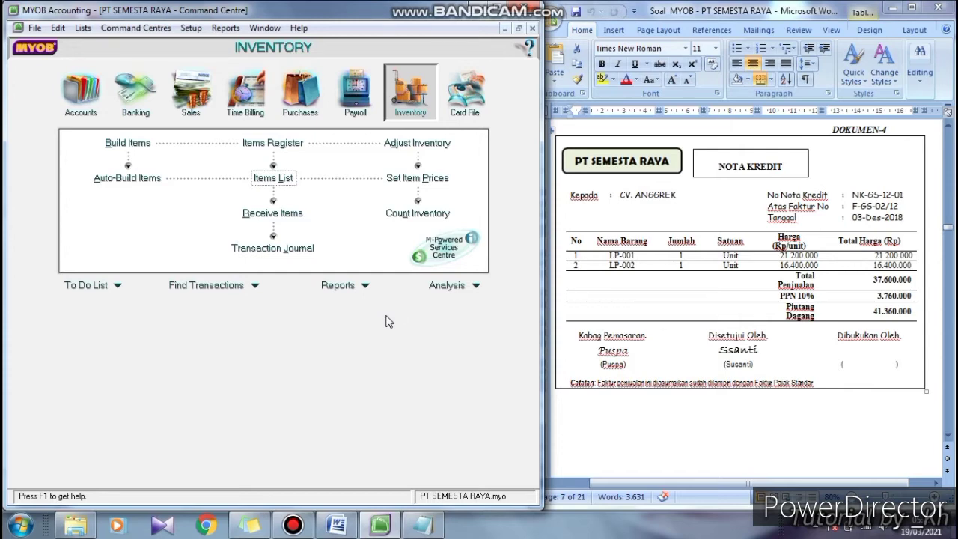
Start a new sales invoice for the customer CV ANGGREK named on the credit note.
left_click(199, 99)
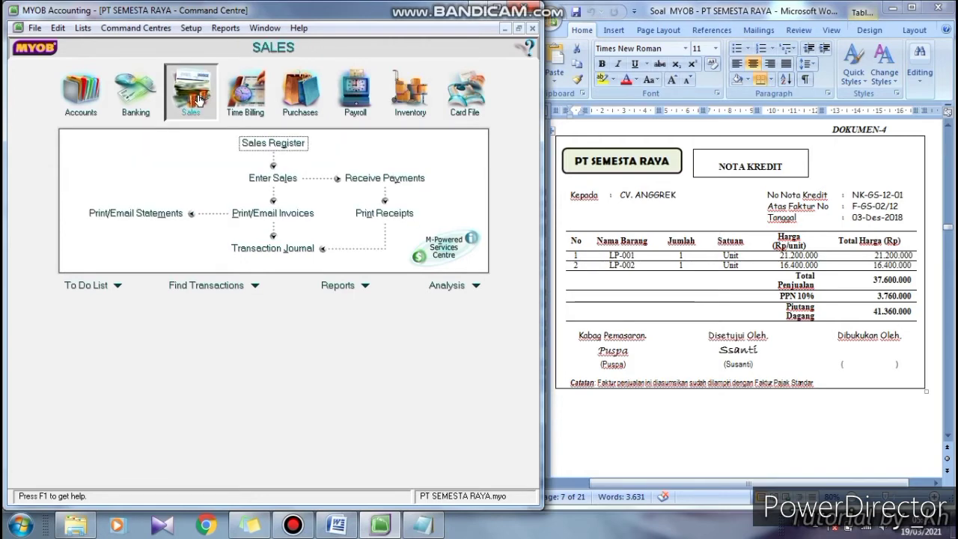
left_click(277, 178)
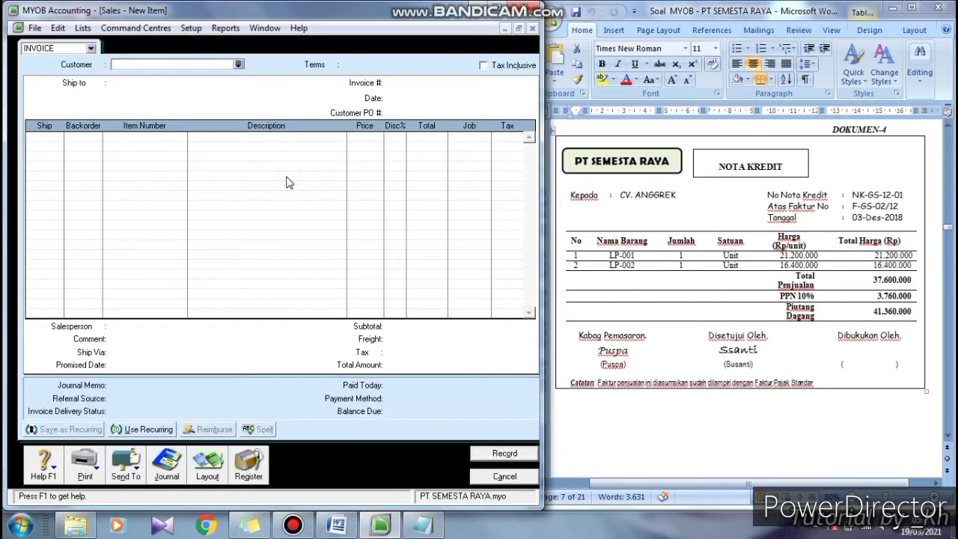
left_click(238, 64)
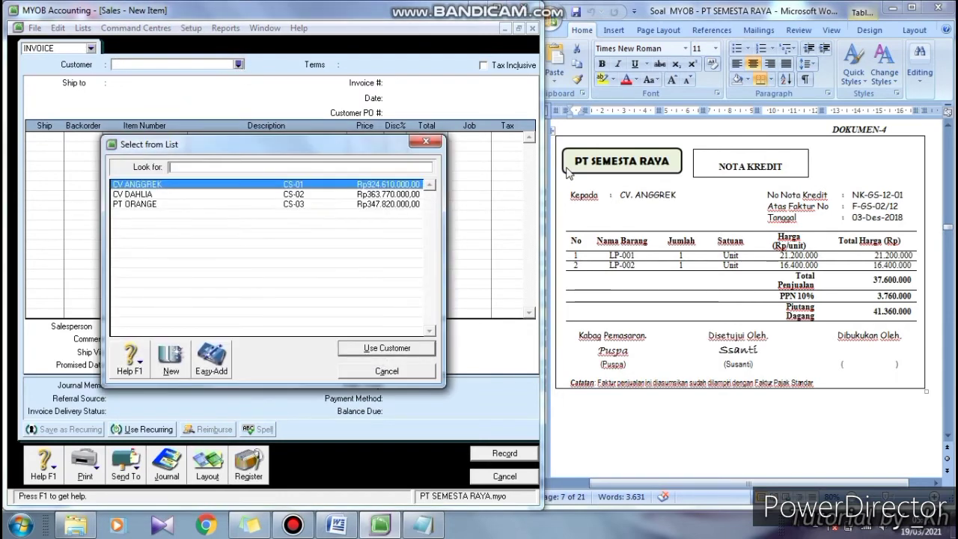
left_click(648, 196)
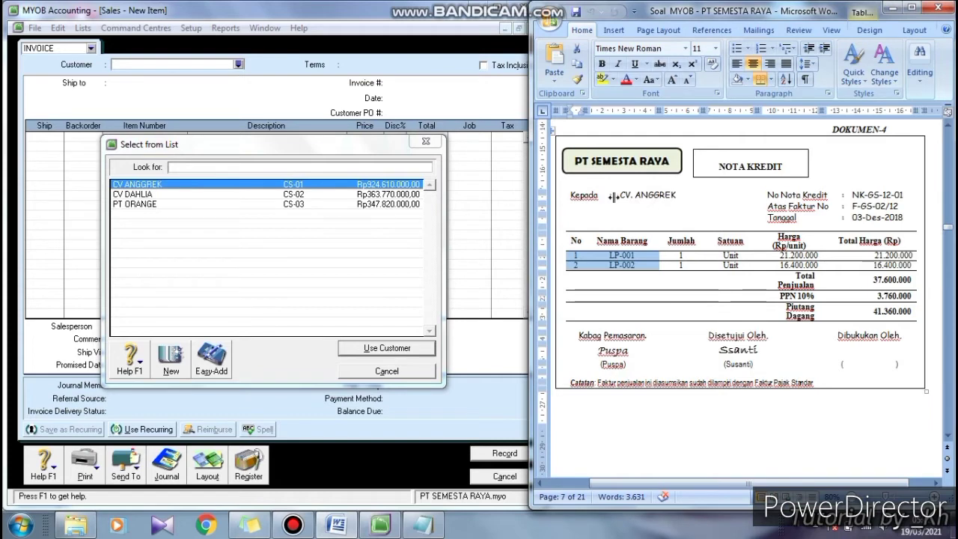
left_click(613, 196)
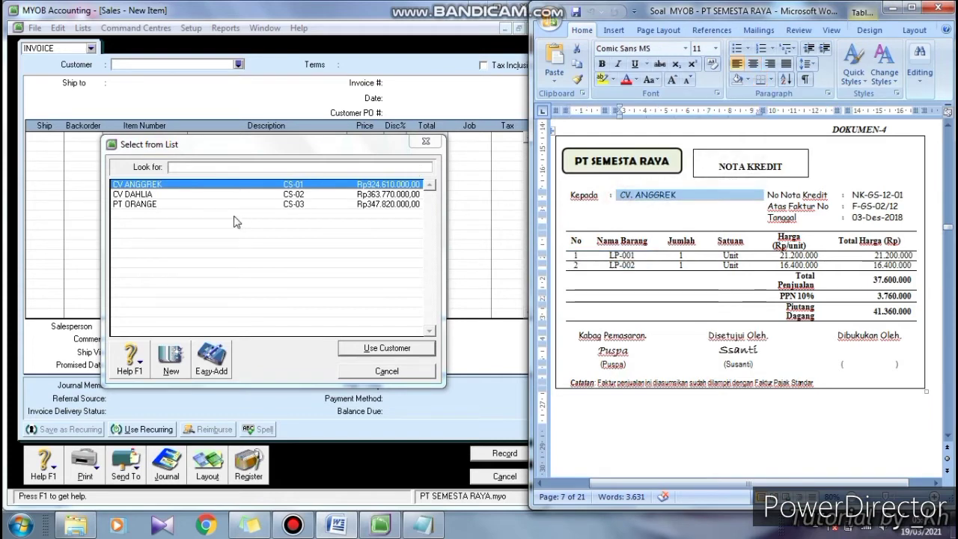
left_click(225, 184)
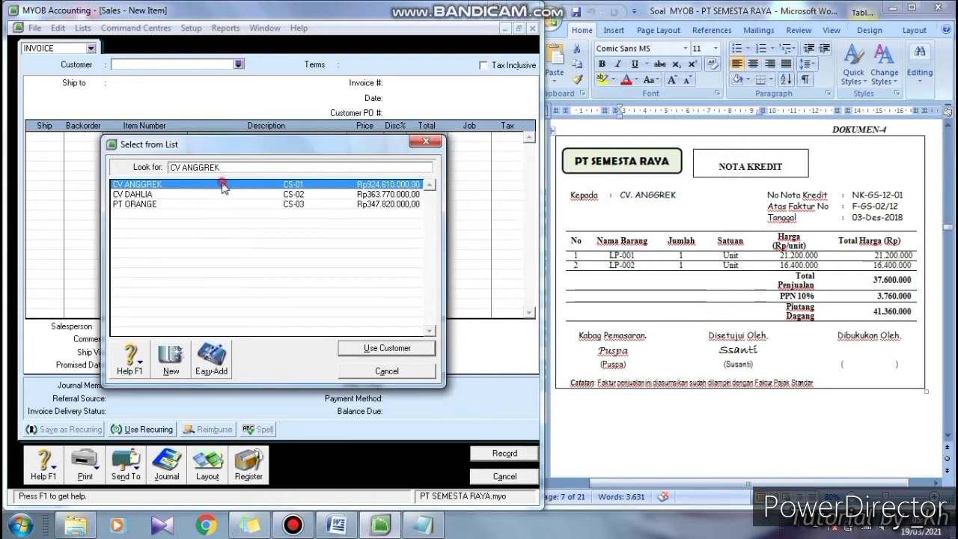
left_click(386, 349)
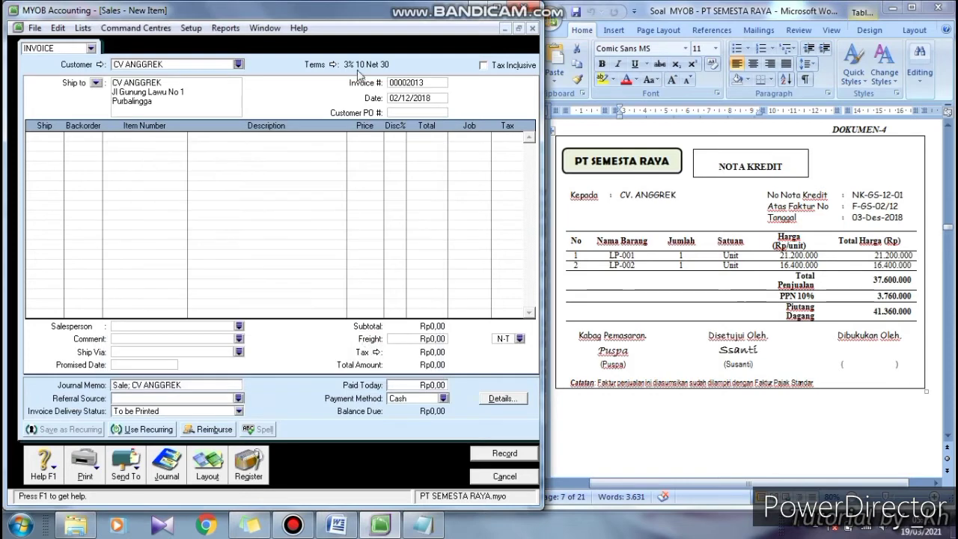
Set the invoice number to NKGS1201, following the credit note number in the source document.
left_click(438, 83)
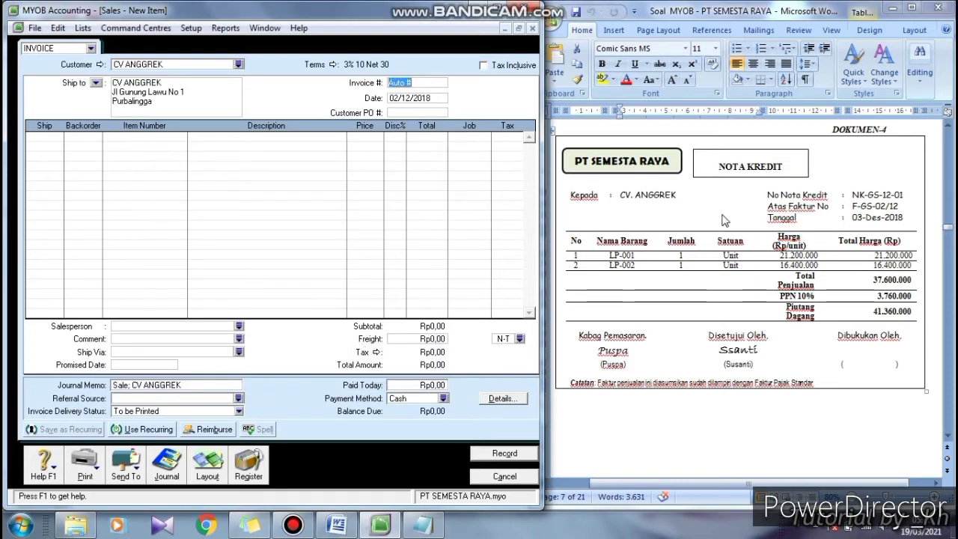
left_click(849, 193)
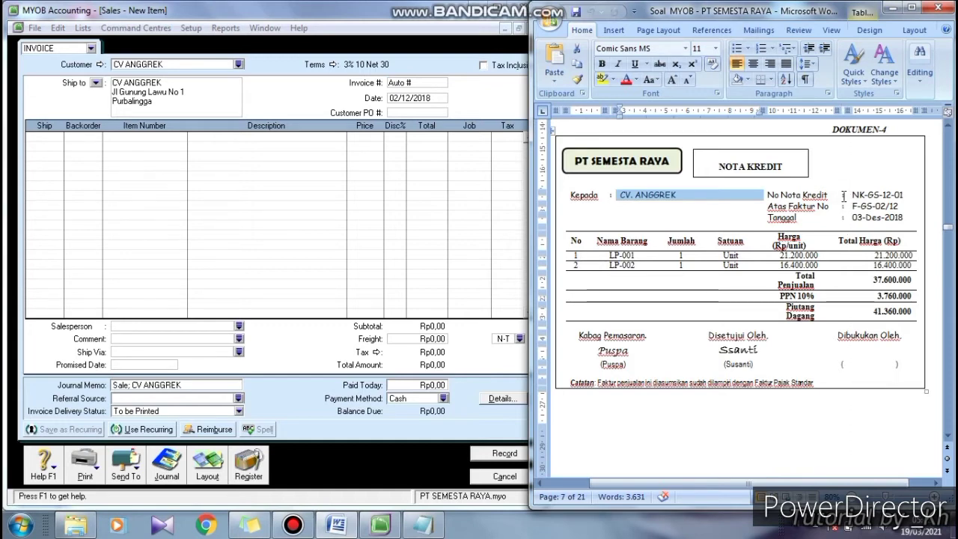
left_click(849, 194)
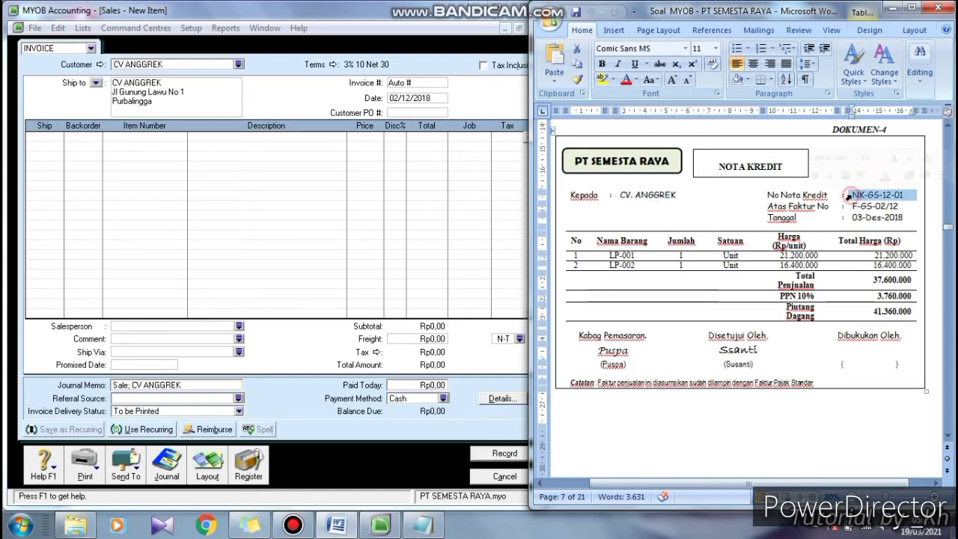
left_click(411, 84)
left_click_drag(412, 85, 374, 88)
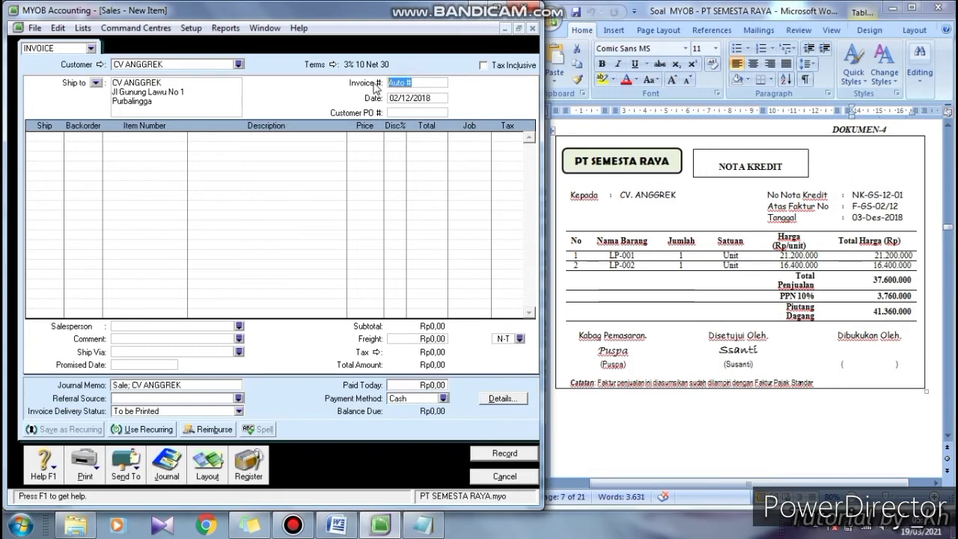
type("N")
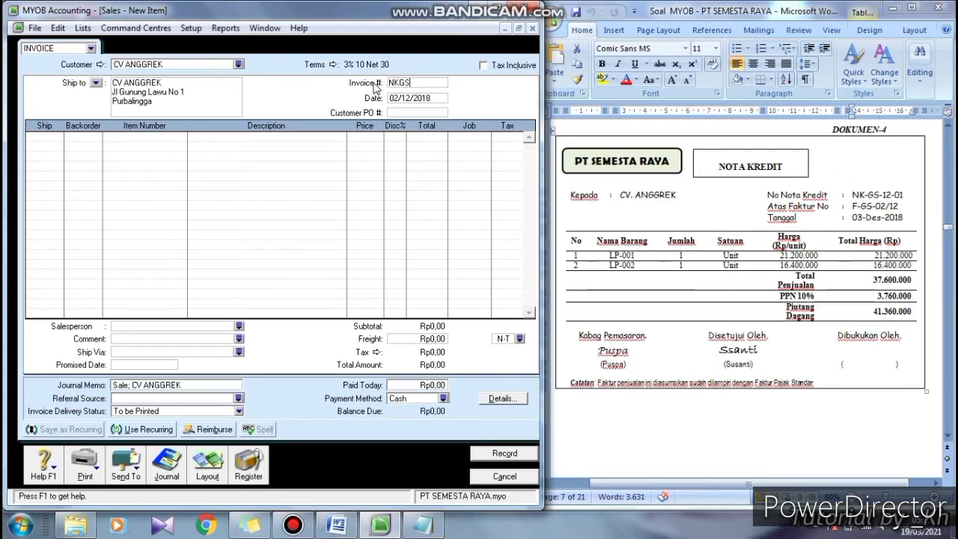
type("KGS1201")
Set the invoice date to 3/12/2018, matching the date on the credit note.
left_click(429, 98)
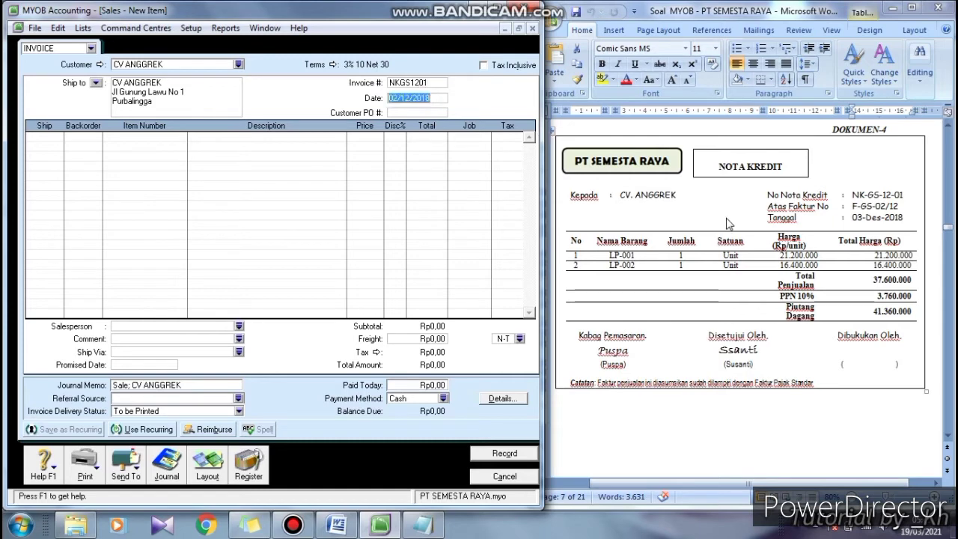
left_click(864, 216)
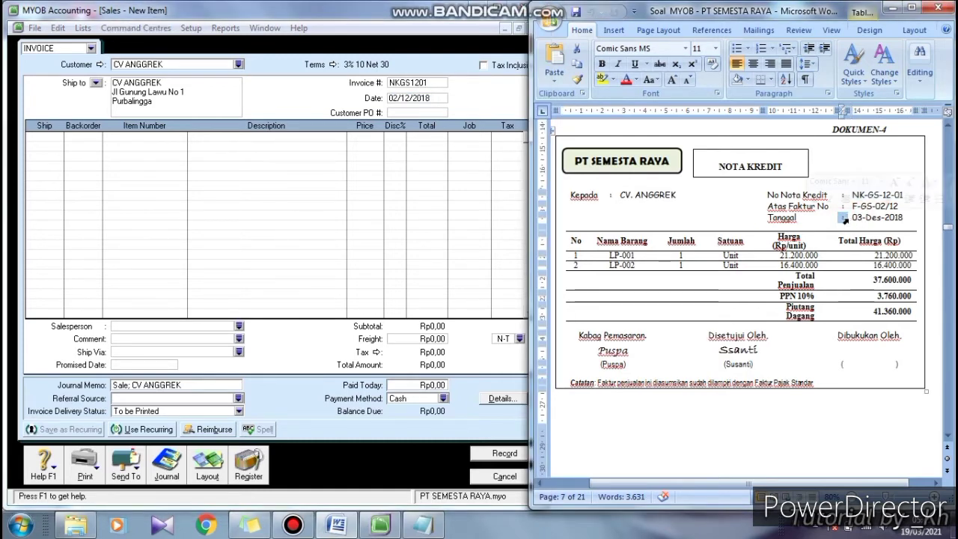
left_click(843, 218)
left_click(438, 99)
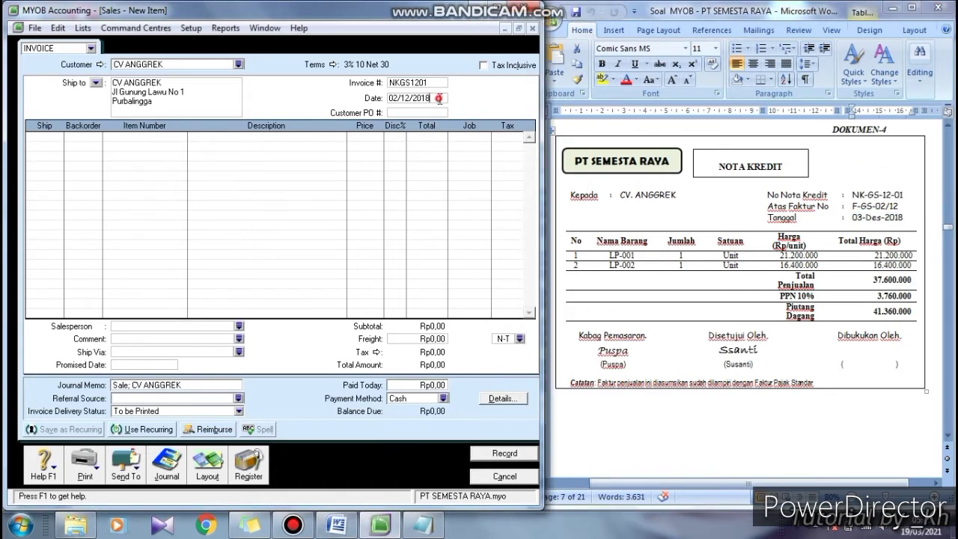
left_click_drag(438, 98, 371, 102)
type("3/12/2018")
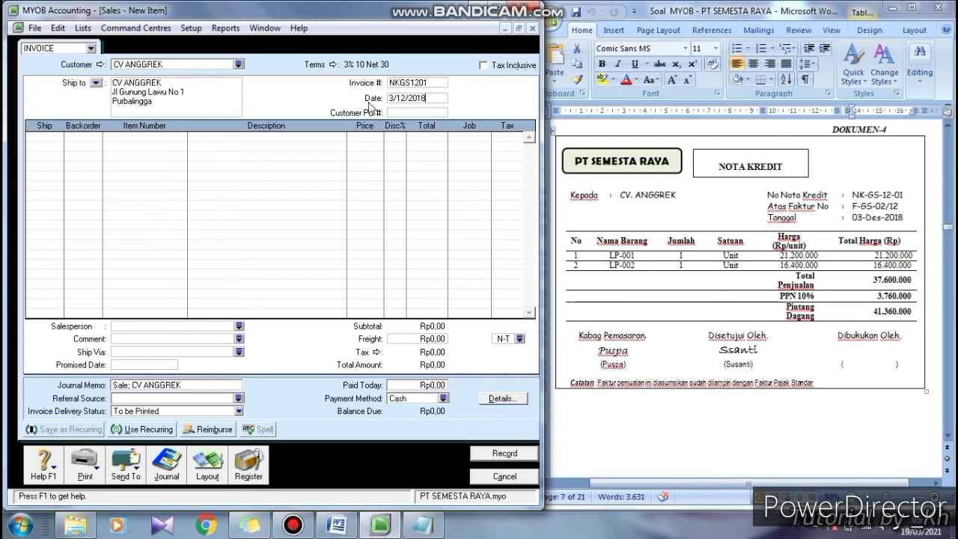
Enter a shipped quantity of -1 on the first invoice line for the returned LP-001 unit.
left_click(47, 137)
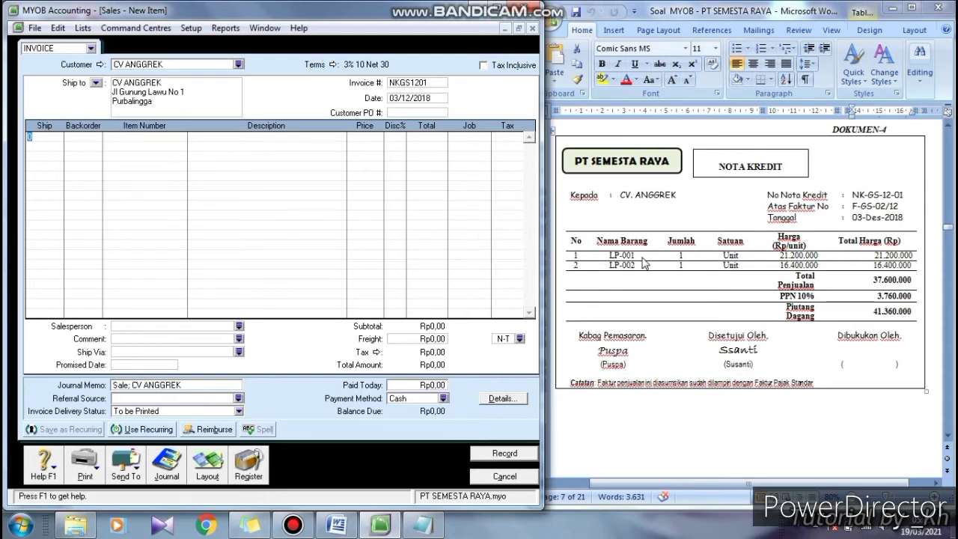
left_click(587, 257)
left_click(587, 258)
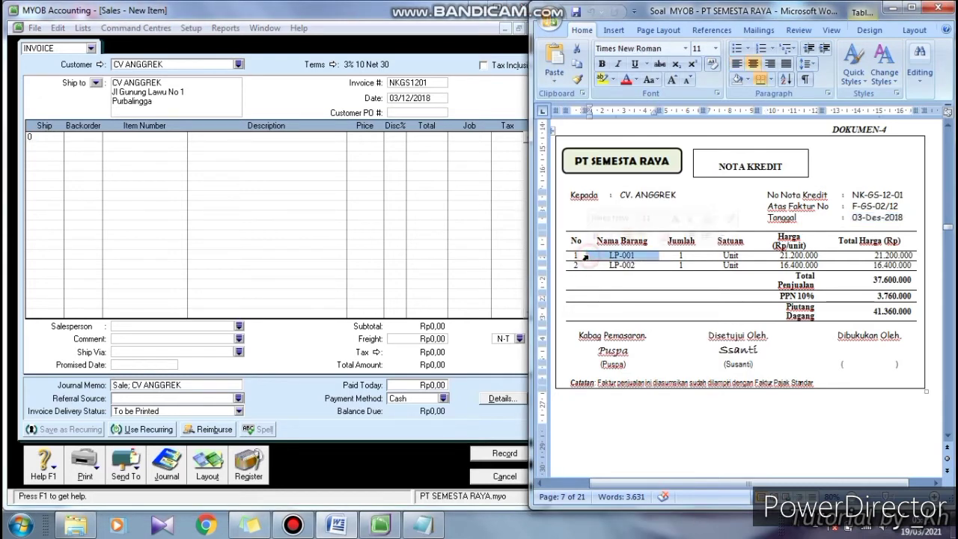
left_click(567, 255)
left_click_drag(566, 255, 867, 259)
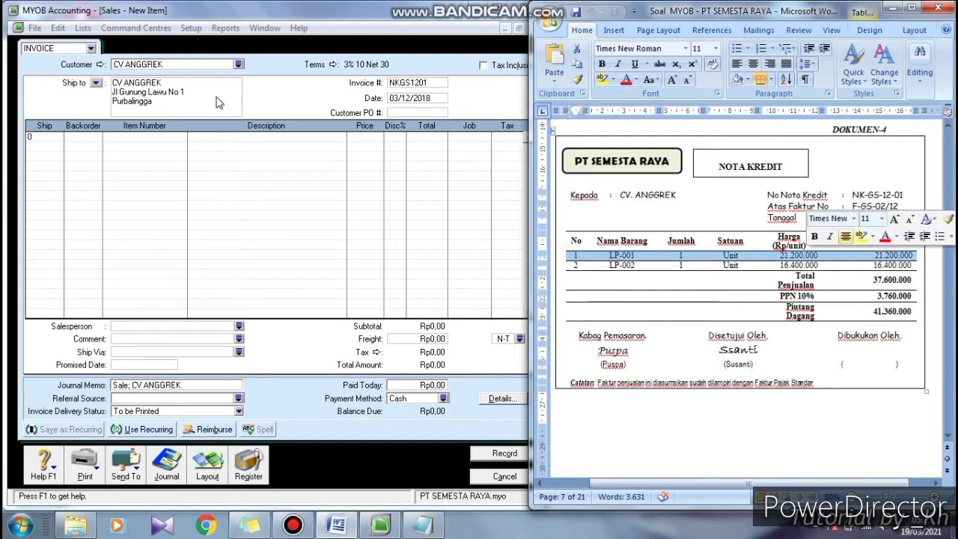
left_click(30, 136)
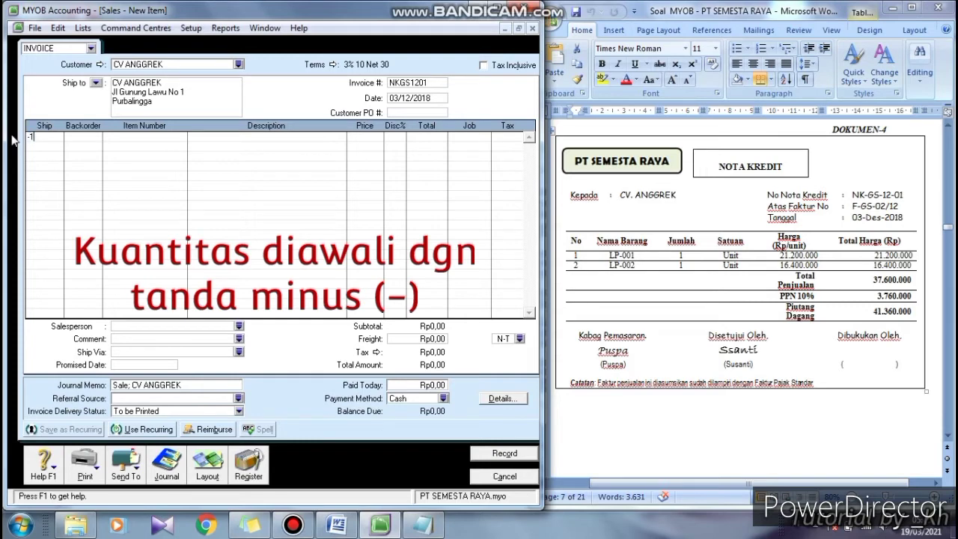
key("Tab")
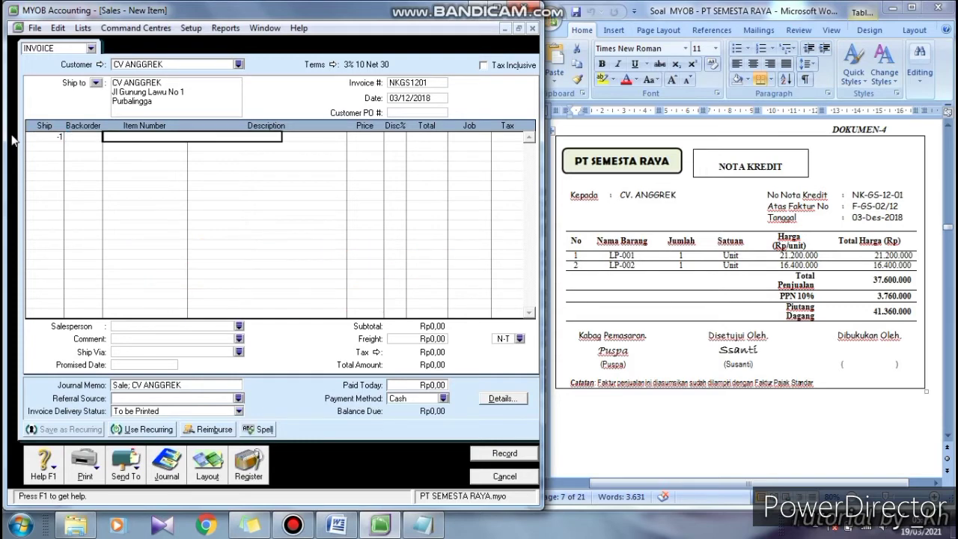
Put item LP-001 on the first invoice line with a unit price of 21200000.
key("Tab")
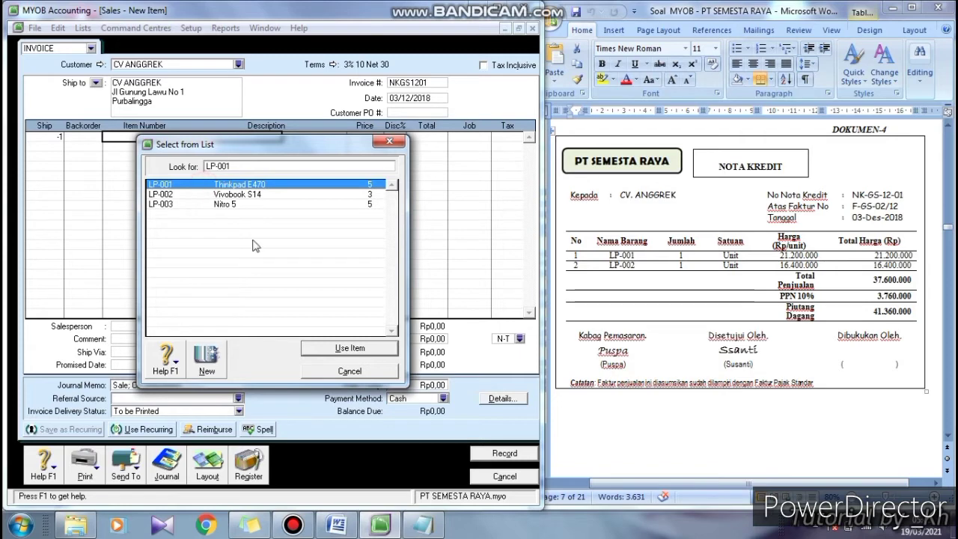
left_click(337, 349)
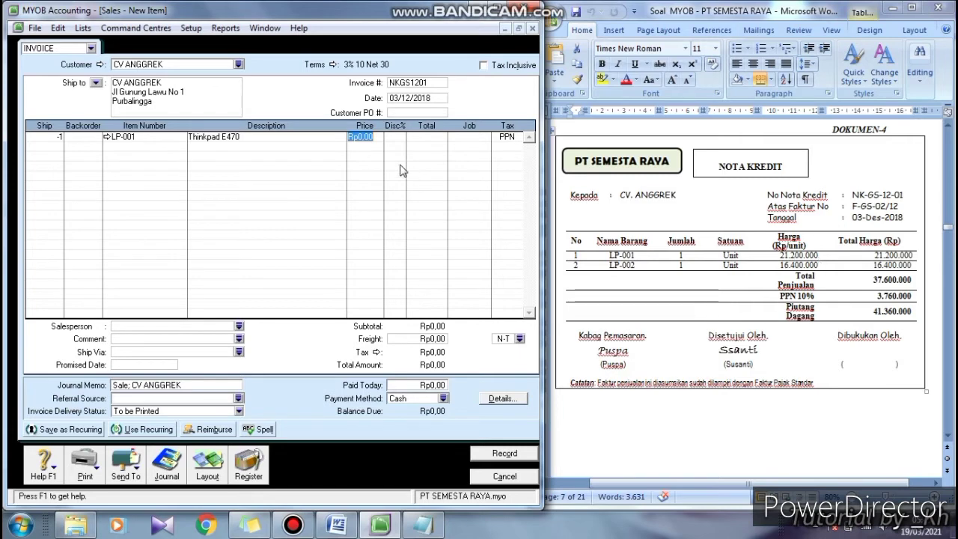
type("21200000")
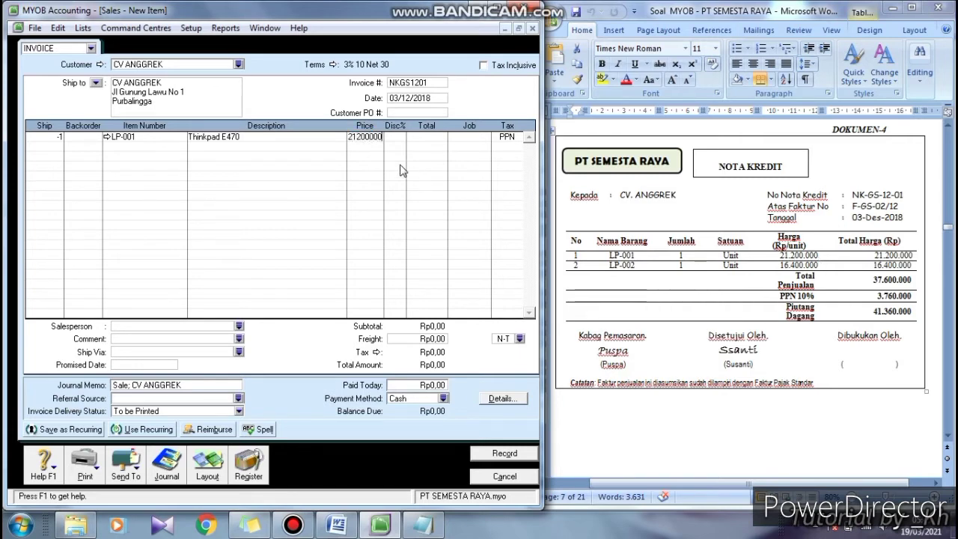
key("Return")
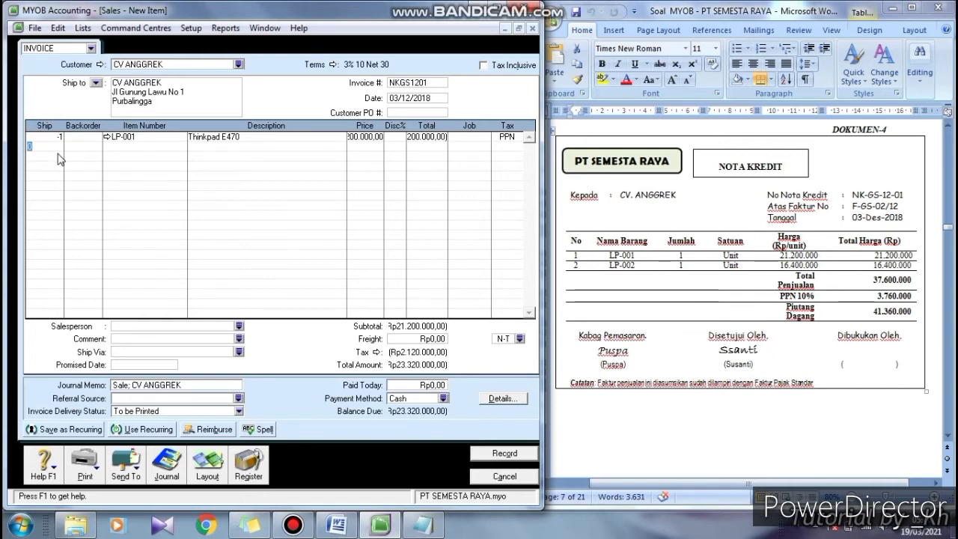
Enter a shipped quantity of -1 on the second invoice line for the LP-002 unit listed in the credit note.
left_click(572, 256)
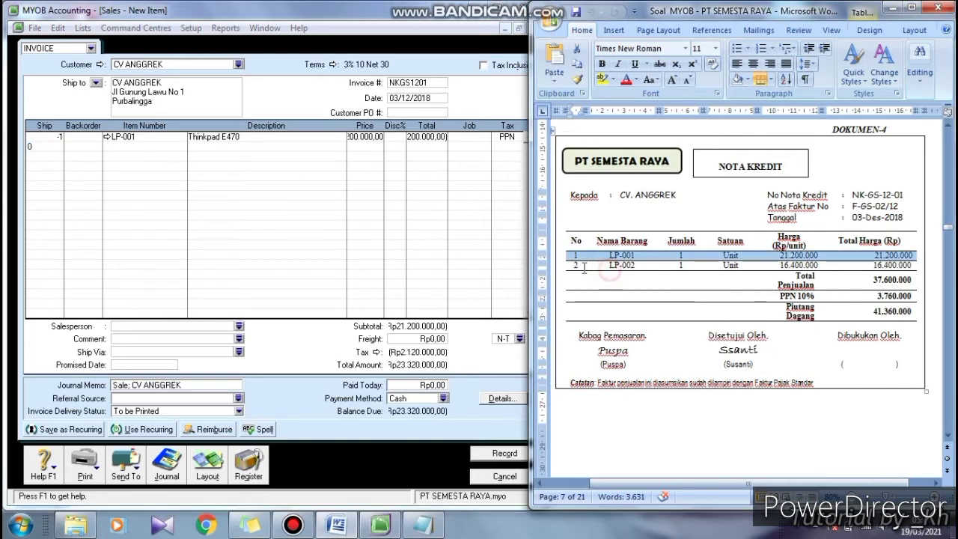
left_click(573, 265)
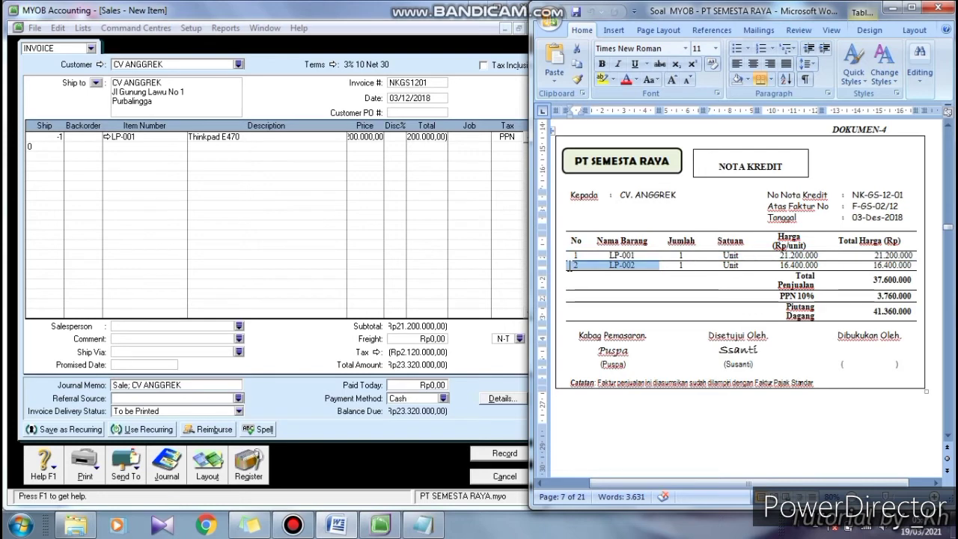
left_click(567, 267)
left_click_drag(567, 266, 678, 272)
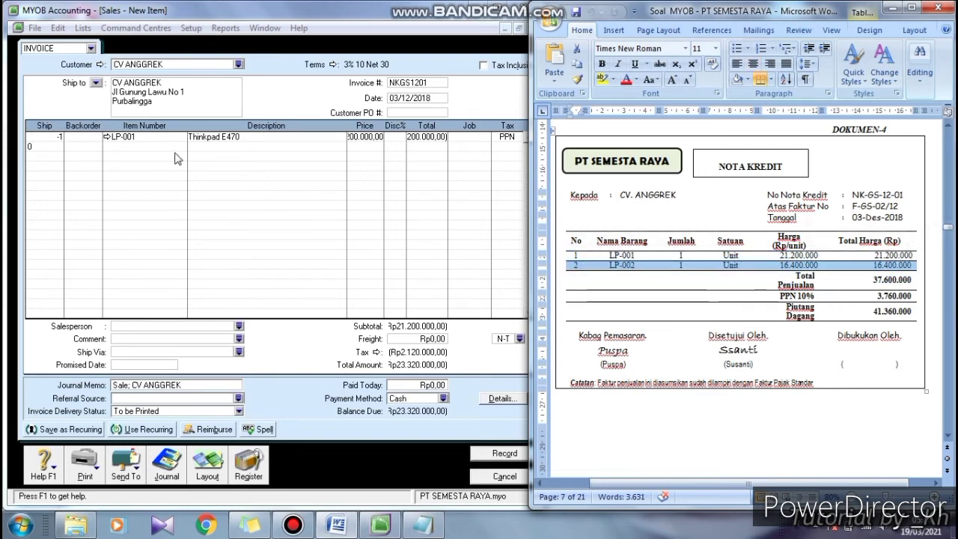
left_click(28, 146)
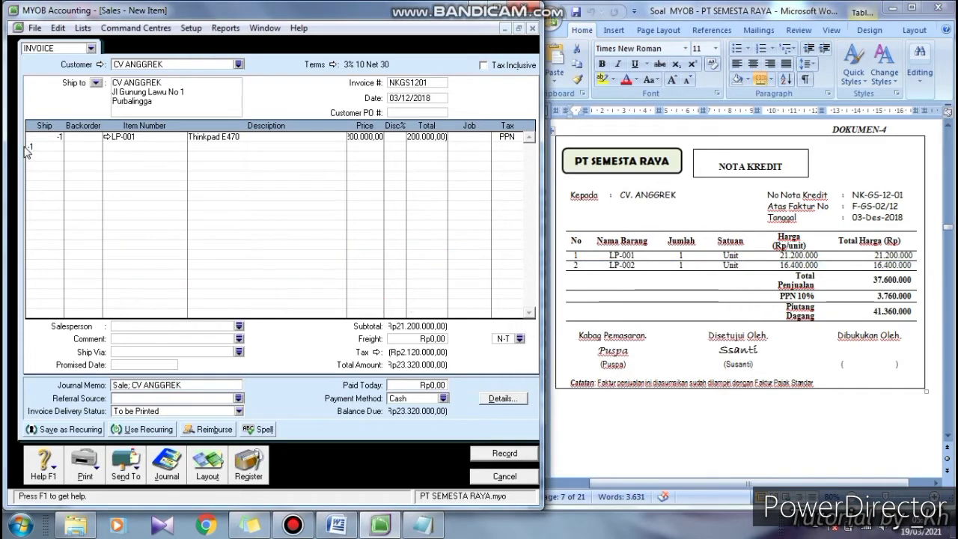
key("Tab")
key("Tab")
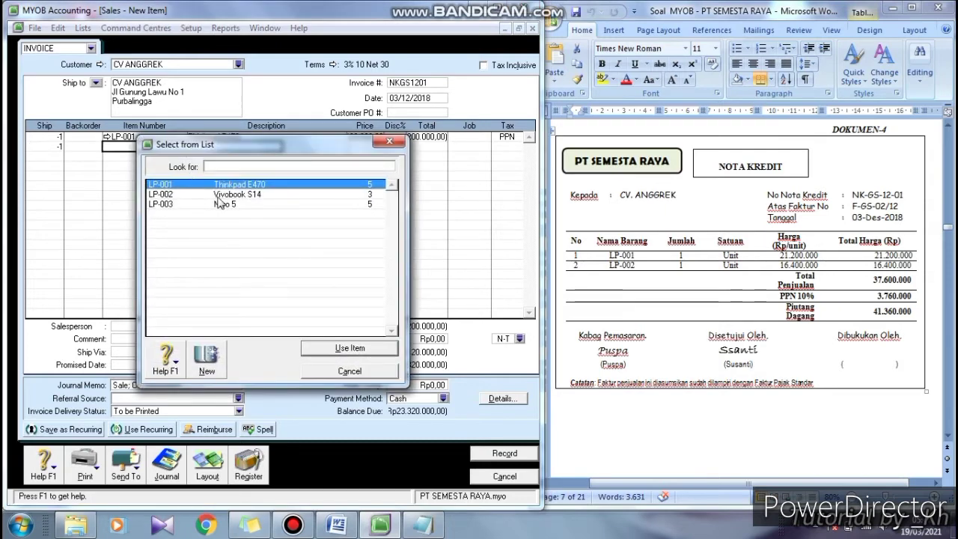
Put item LP-002 on the second invoice line with a unit price of 16400000.
left_click(218, 195)
left_click(330, 353)
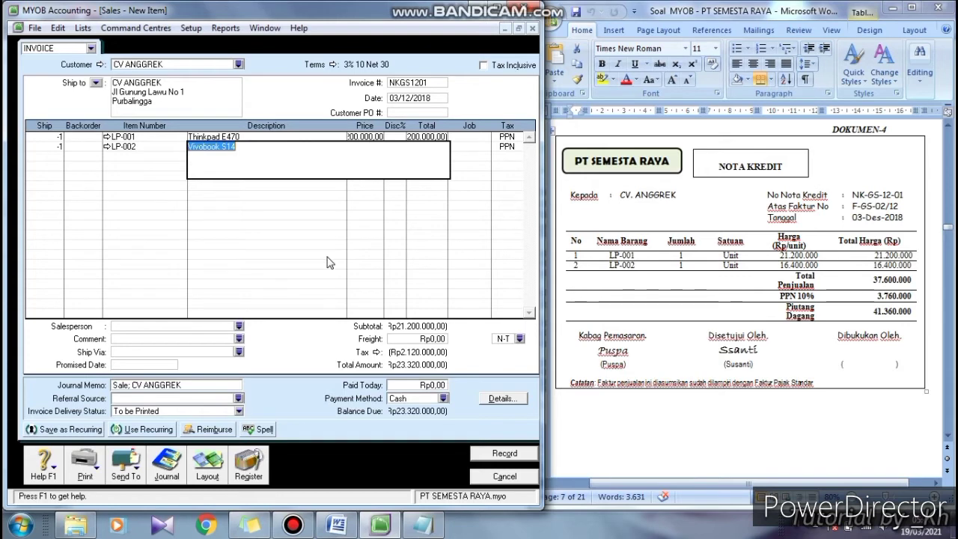
key("Tab")
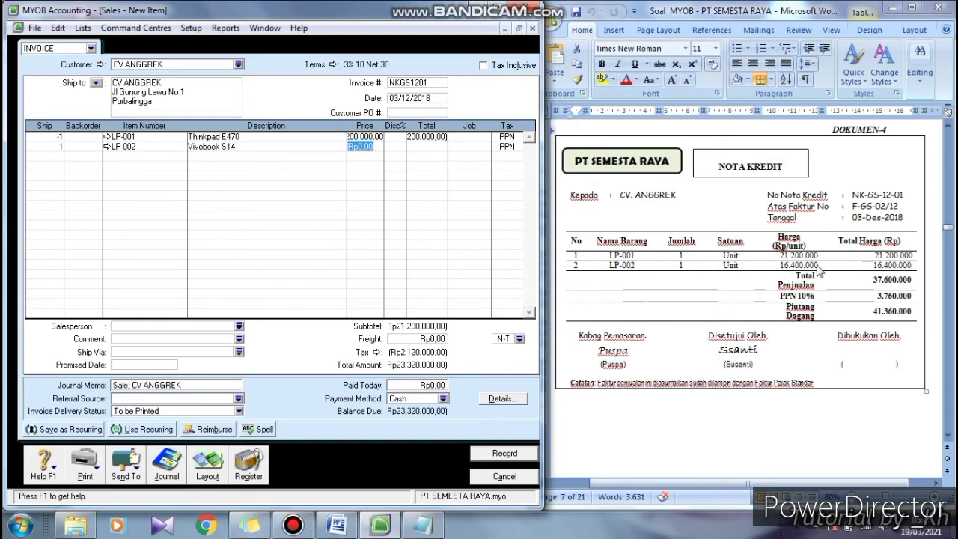
type("1")
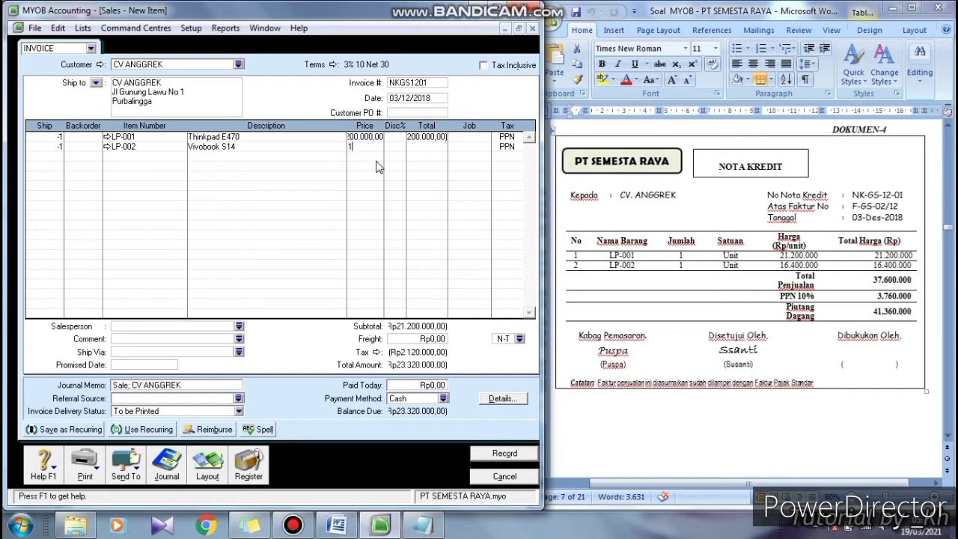
type("6400000")
key("Return")
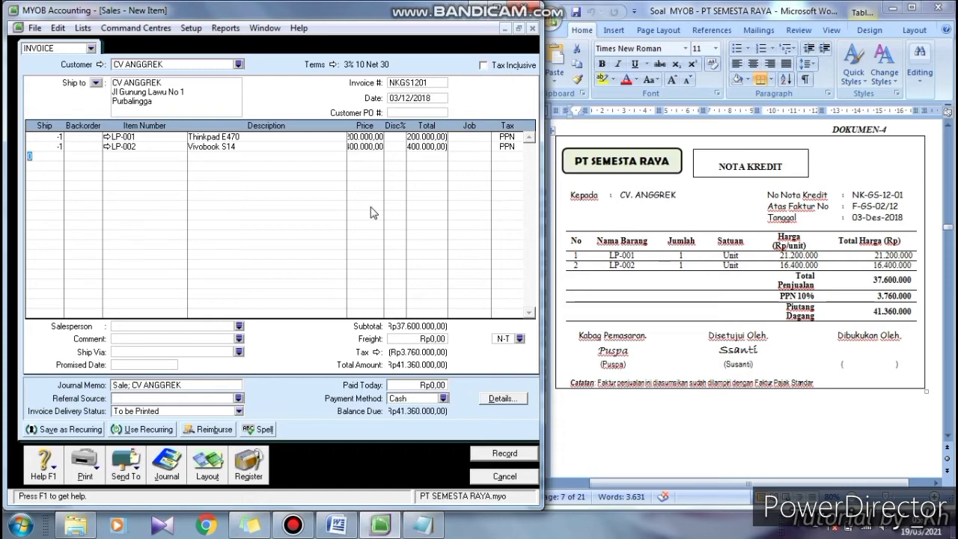
Review the journal recap of the return invoice and record the transaction.
key("ctrl+r")
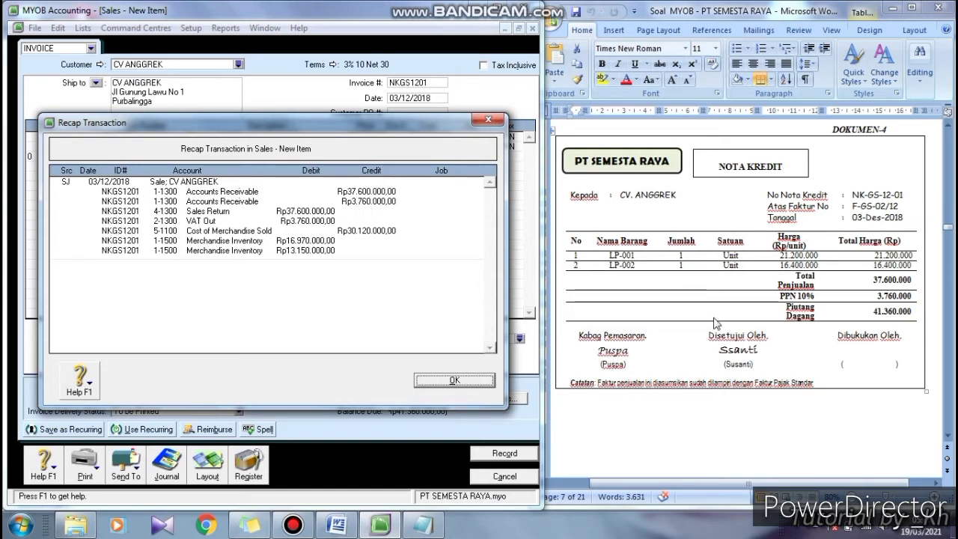
left_click(454, 381)
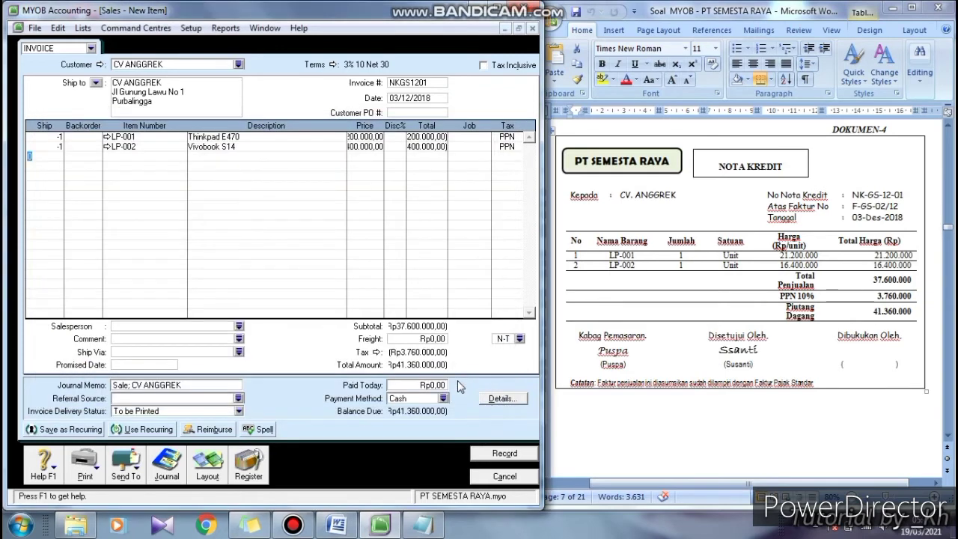
left_click(486, 453)
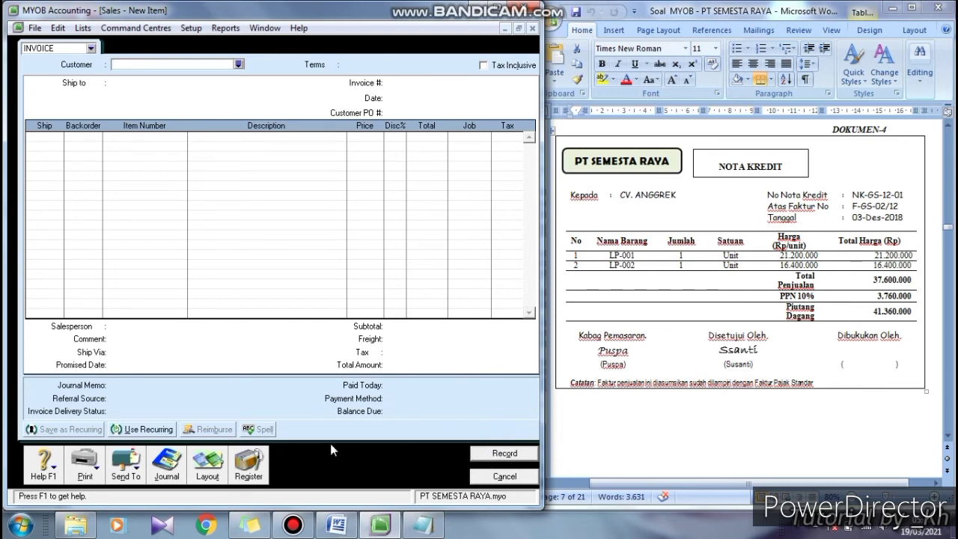
Find credit NKGS1201 among the returns and credits in the sales register and start applying it to a sale.
left_click(253, 467)
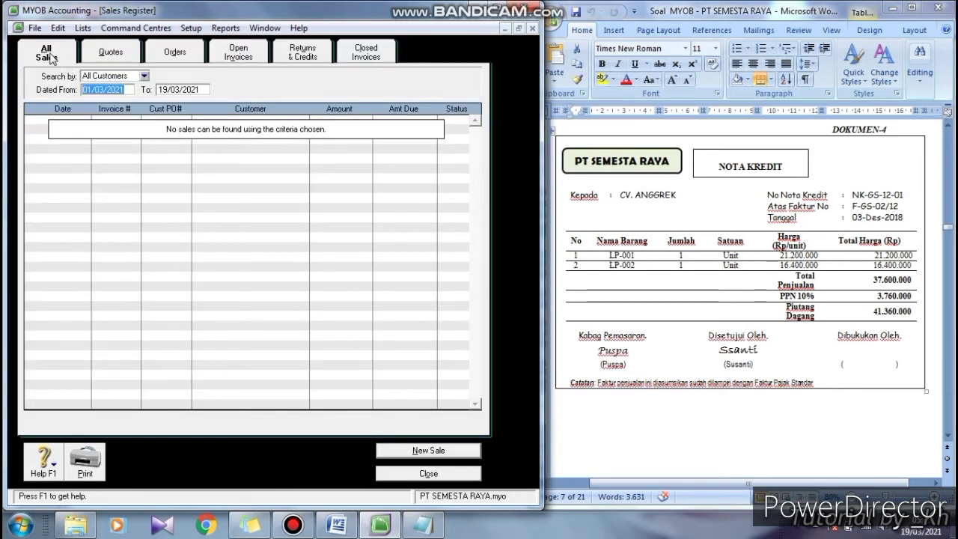
left_click(329, 58)
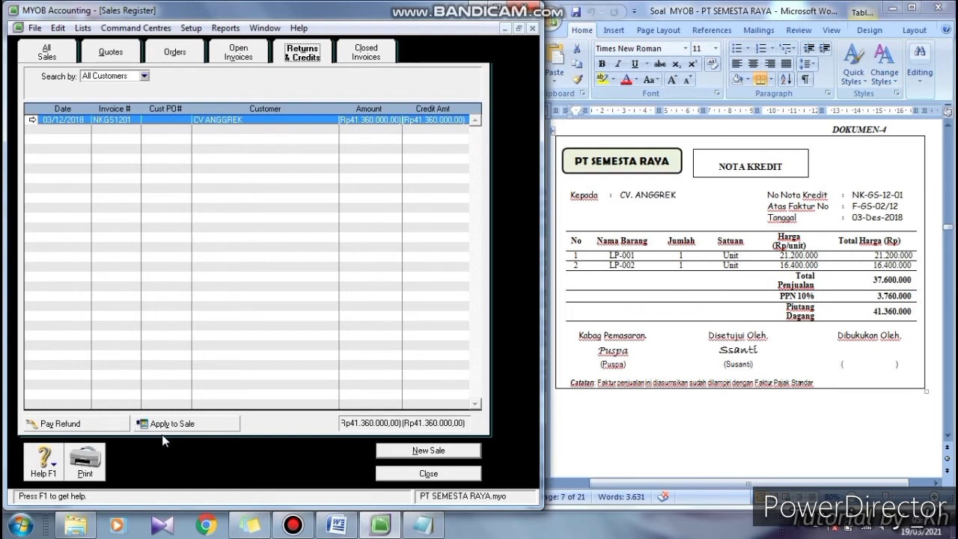
left_click(202, 425)
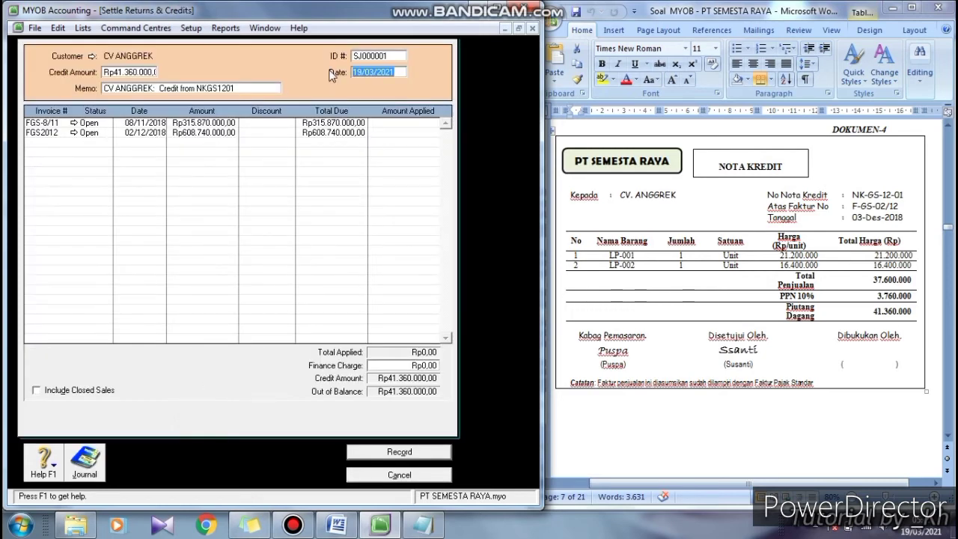
Set the credit settlement's ID number to NKGS1201, following the credit note number in the source document.
left_click(390, 58)
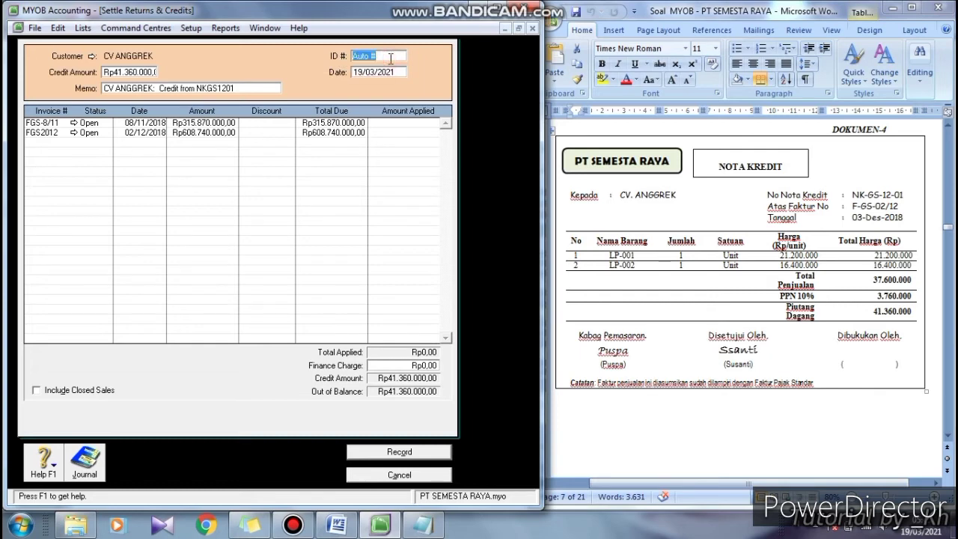
left_click(856, 196)
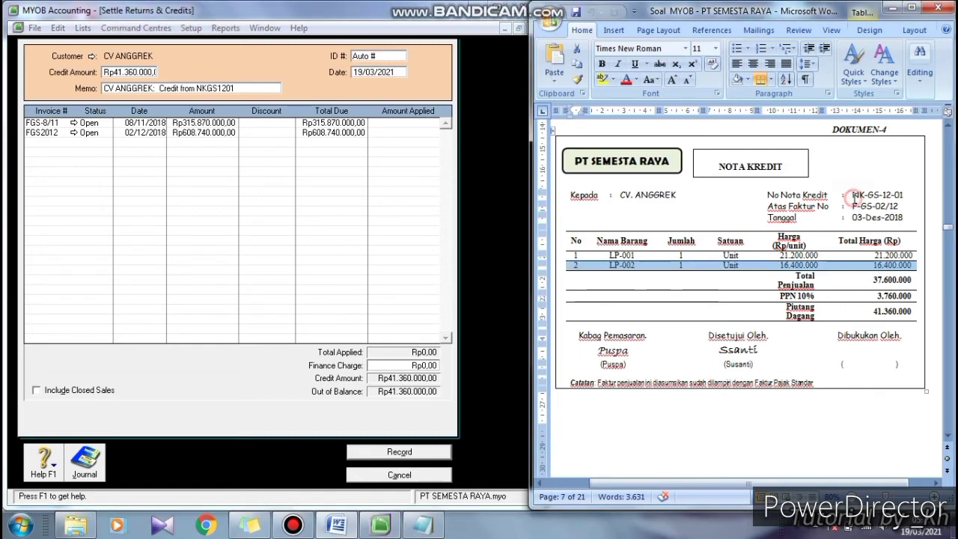
left_click(846, 198)
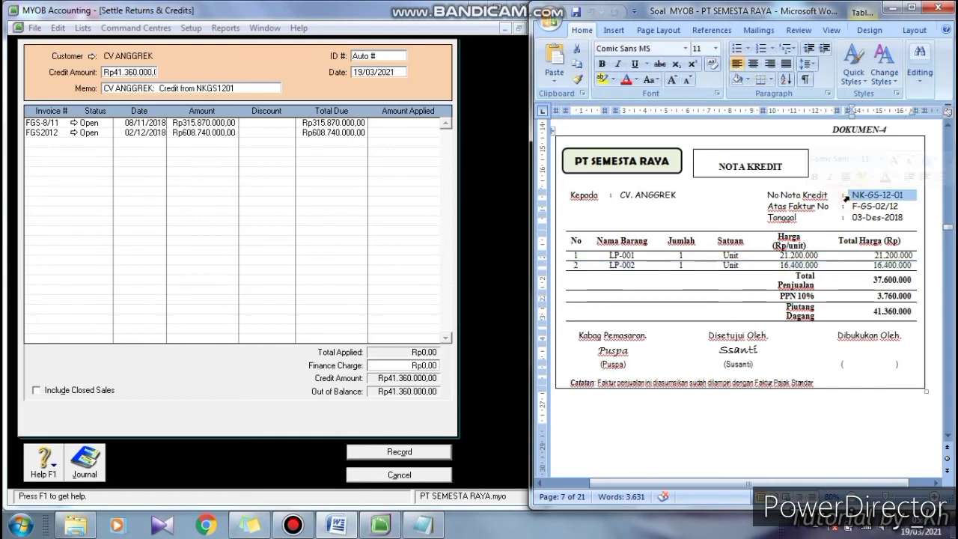
left_click(390, 58)
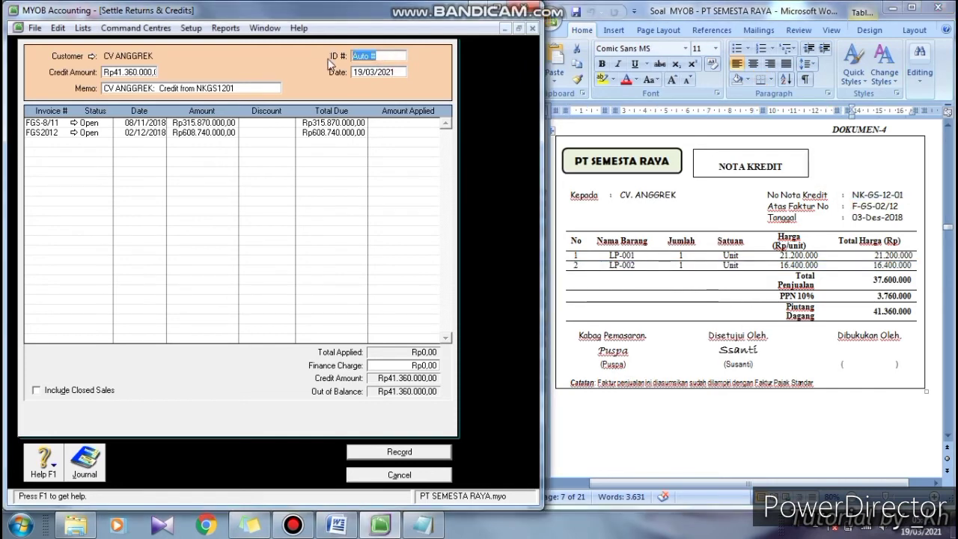
type("NKGS1201")
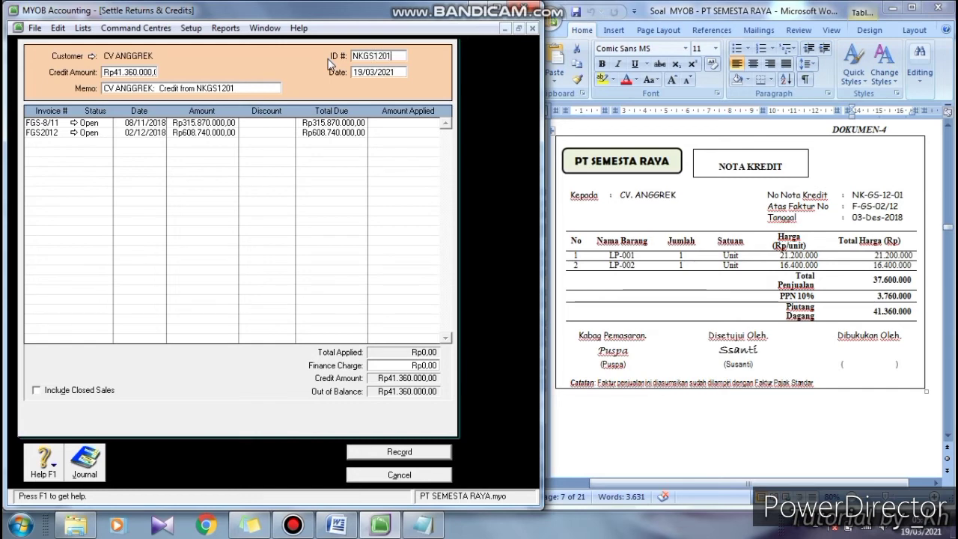
Set the credit settlement's date to 3/12/2018, matching the date on the credit note.
left_click(372, 75)
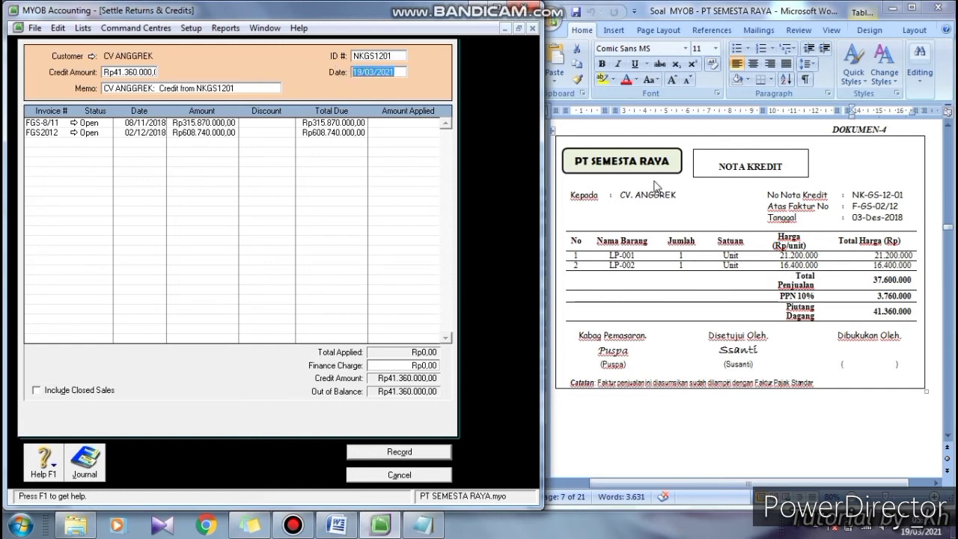
triple_click(848, 217)
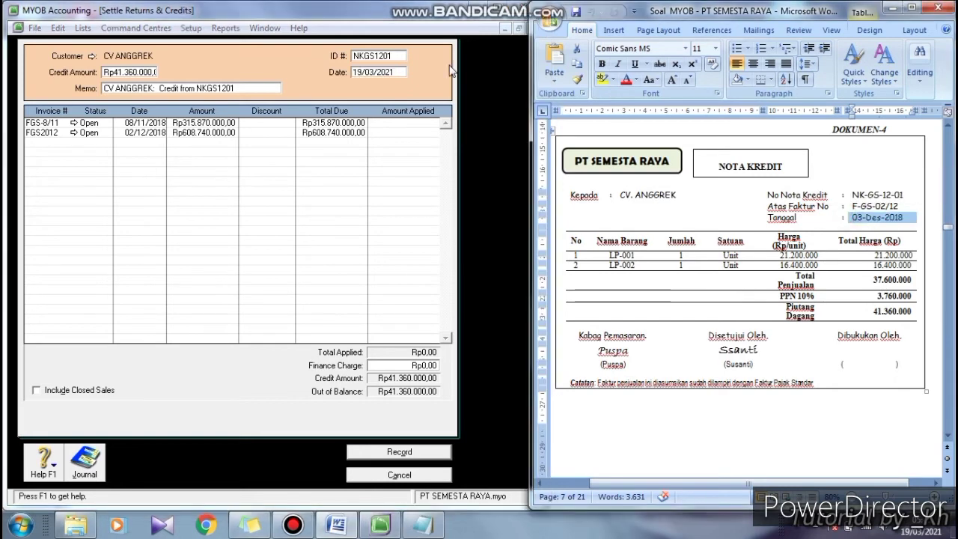
left_click(305, 73)
type("3/12/2018")
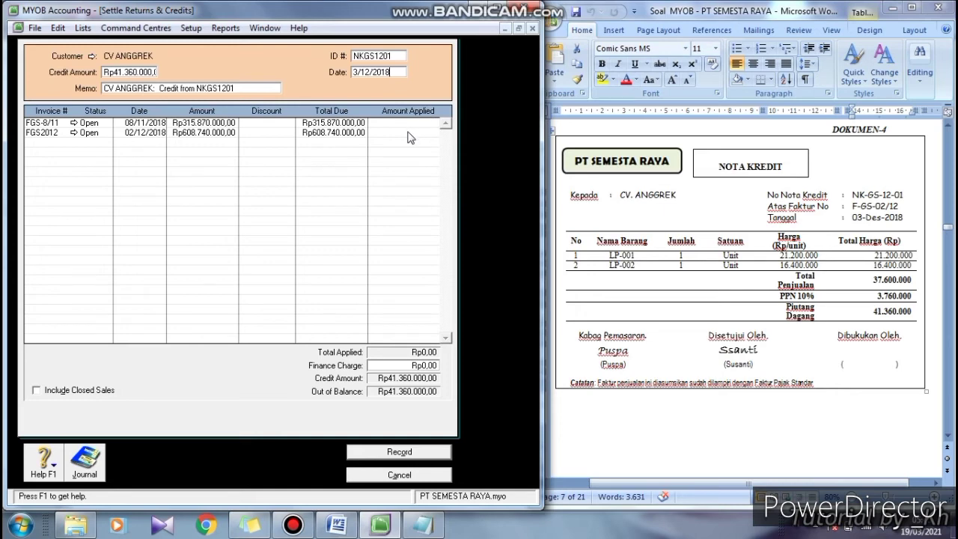
Apply the Rp41.360.000,00 credit to invoice FGS2012, the invoice referenced on the credit note, and record the settlement.
left_click(668, 208)
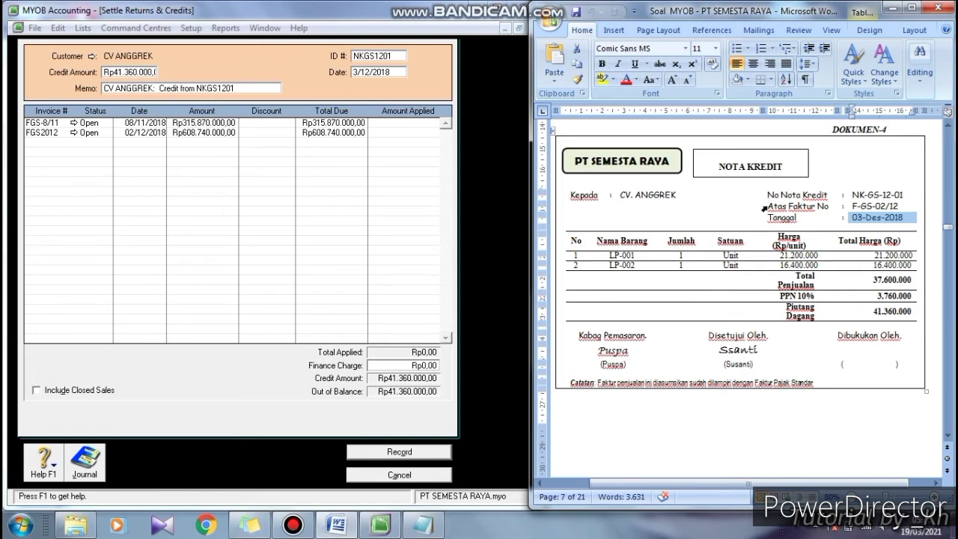
left_click_drag(763, 208, 861, 205)
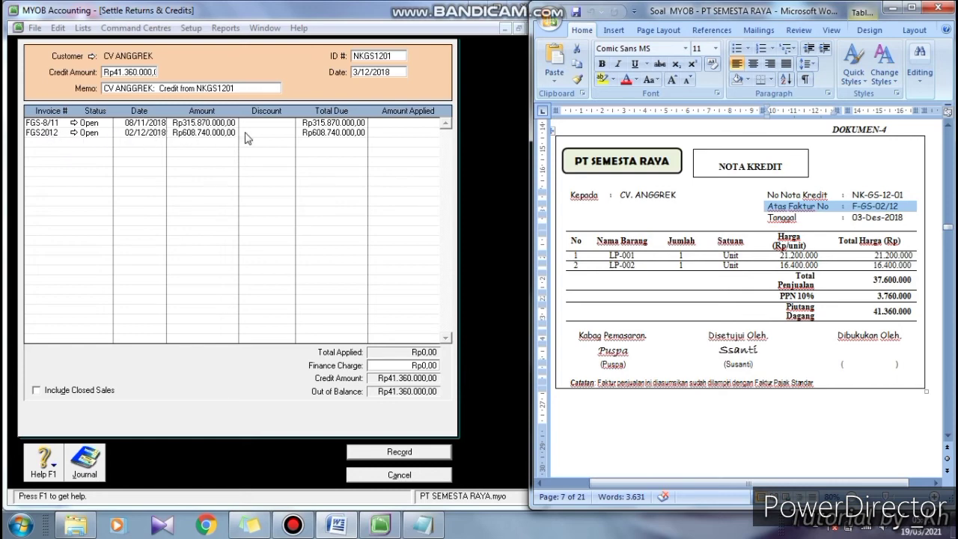
left_click(395, 133)
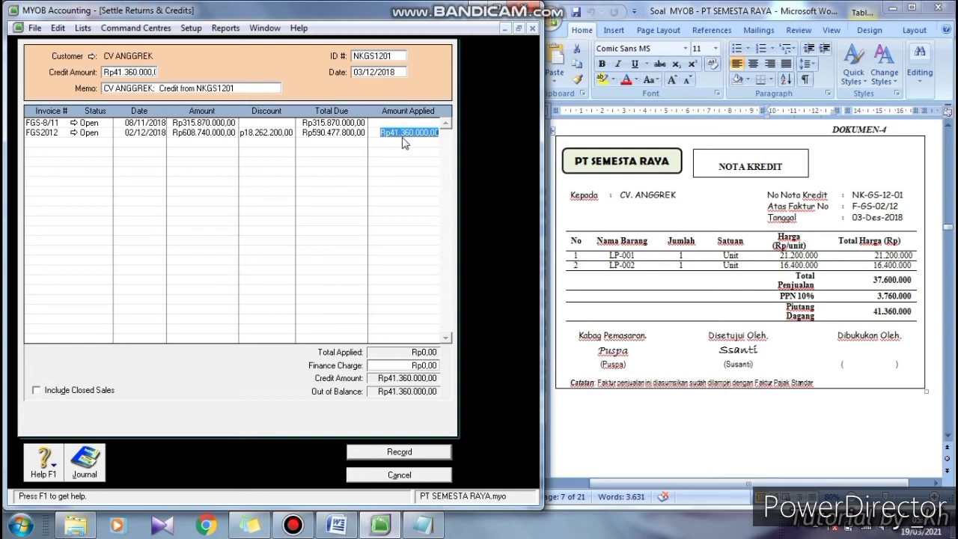
key("Tab")
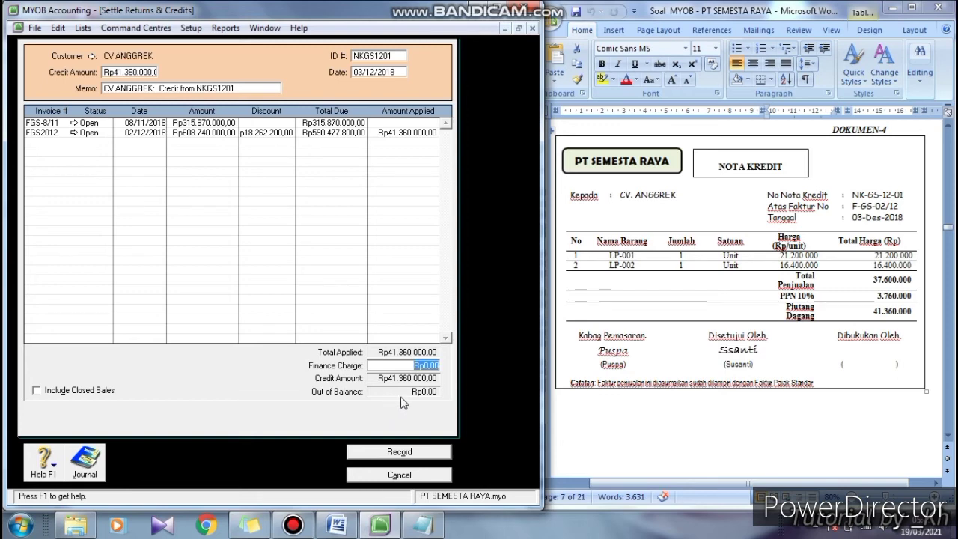
left_click(430, 454)
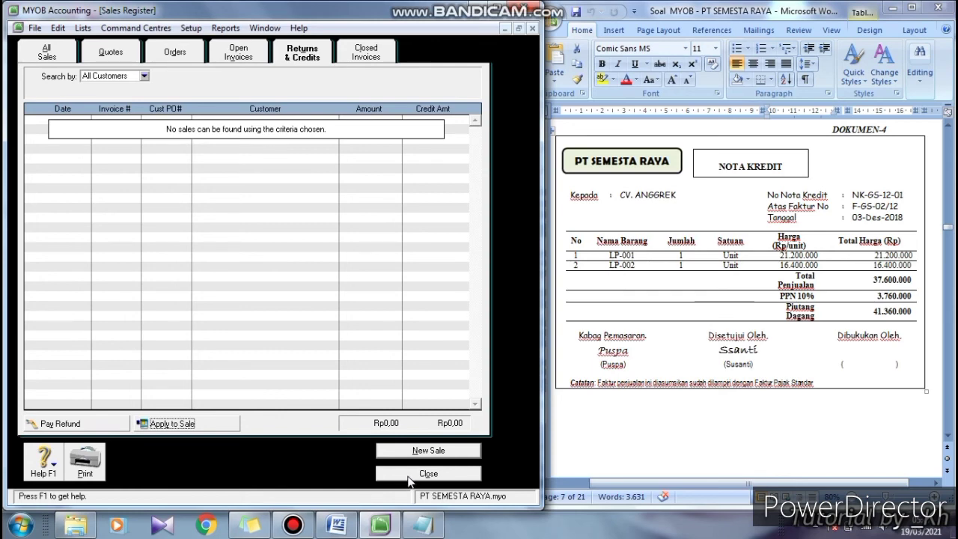
Close the sales register and the blank invoice form, and open the Inventory command centre.
left_click(416, 452)
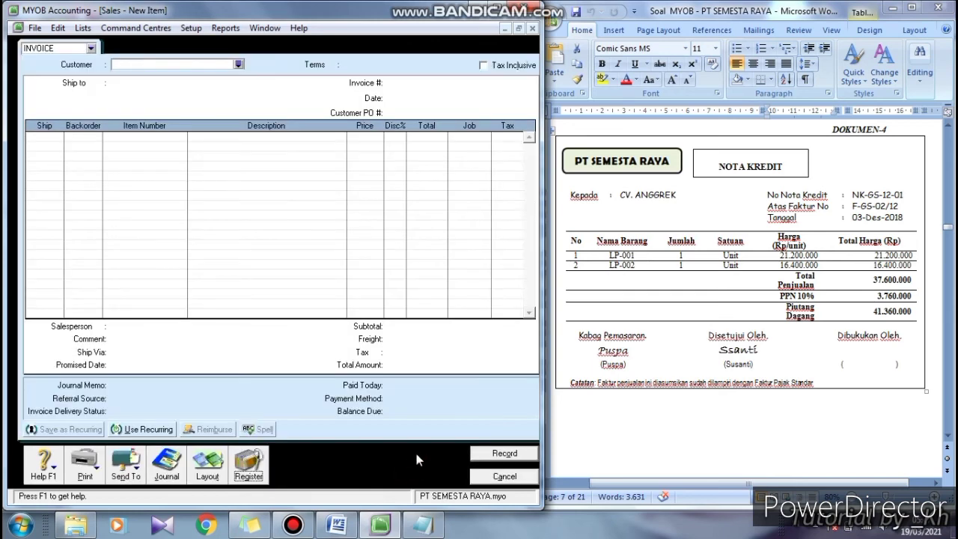
left_click(483, 480)
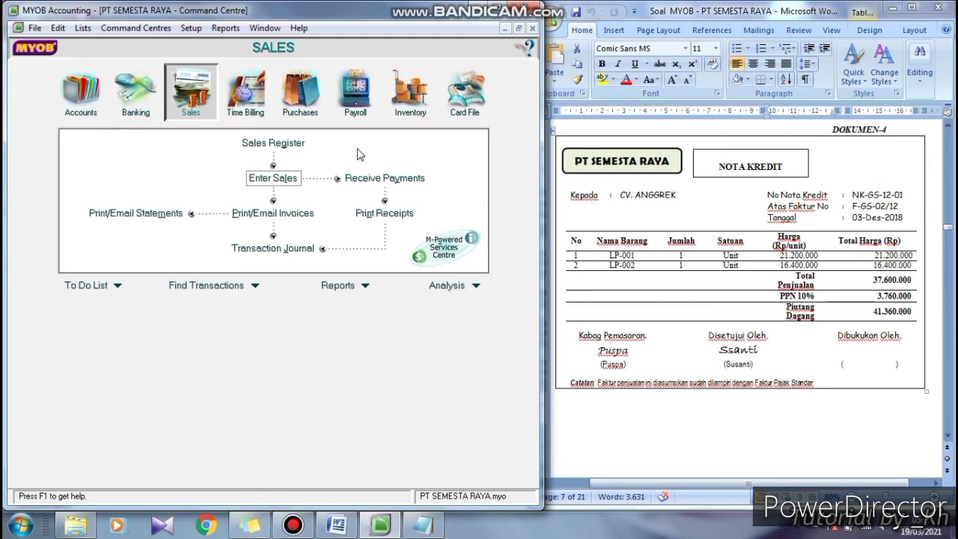
left_click(416, 112)
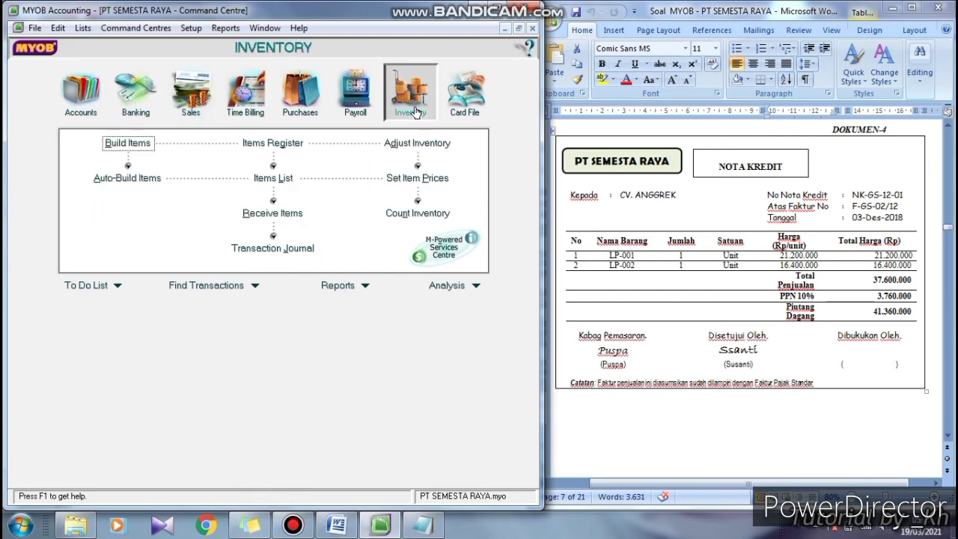
Set the income account for tracking sales of item LP-001 (Thinkpad E470) to 4-1100 Sales and save the item.
left_click(274, 179)
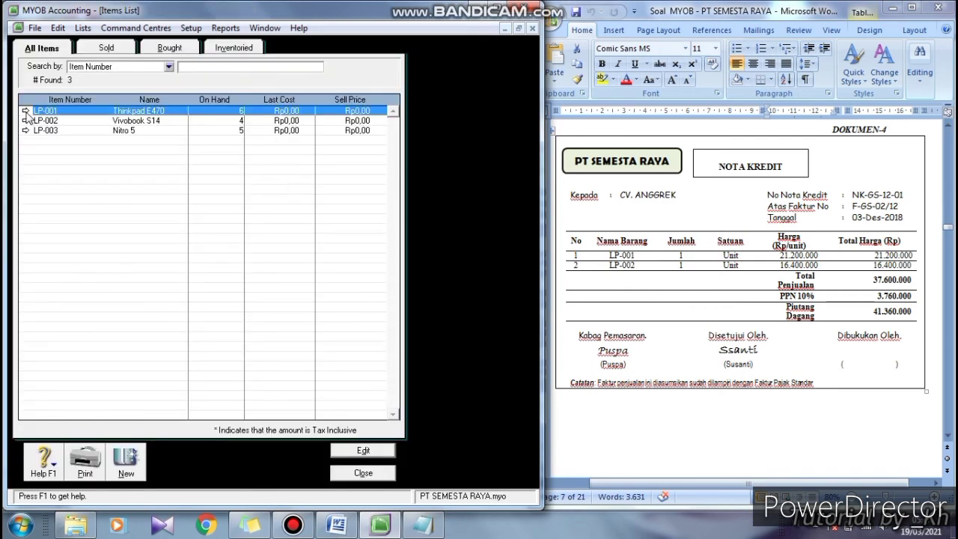
left_click(25, 111)
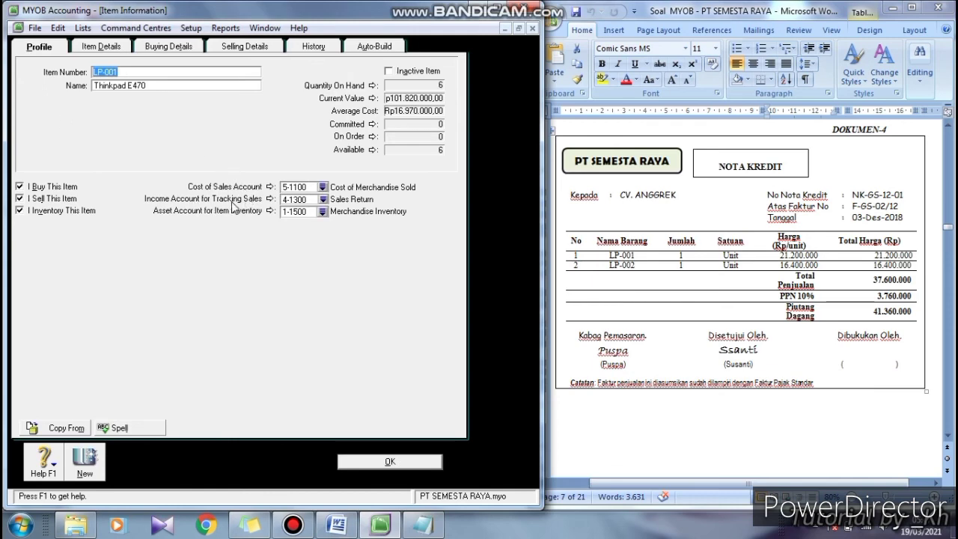
left_click(324, 200)
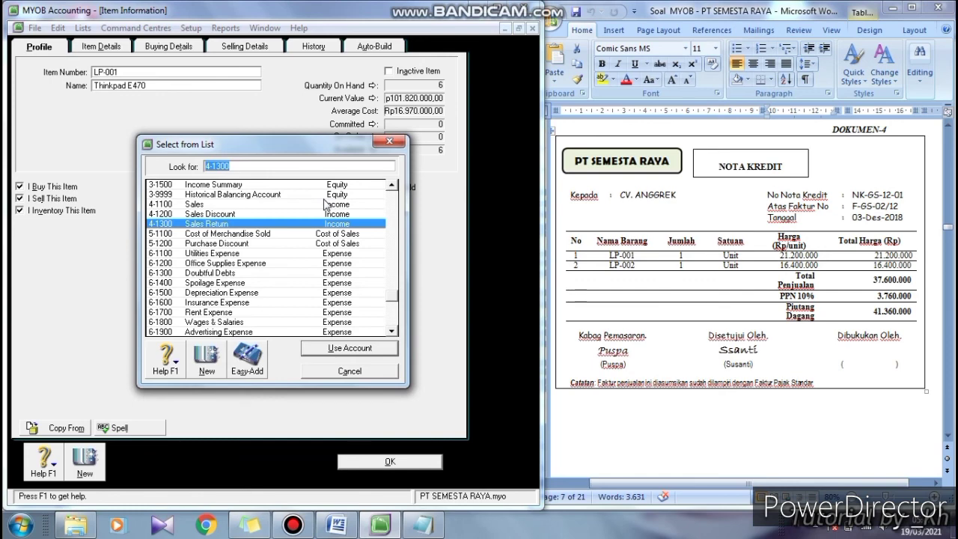
left_click(209, 205)
left_click(337, 349)
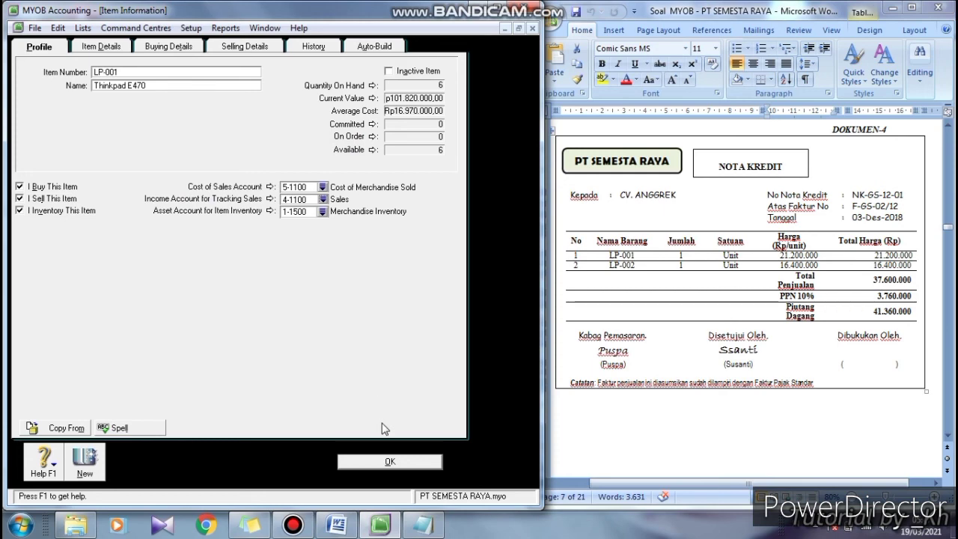
left_click(380, 464)
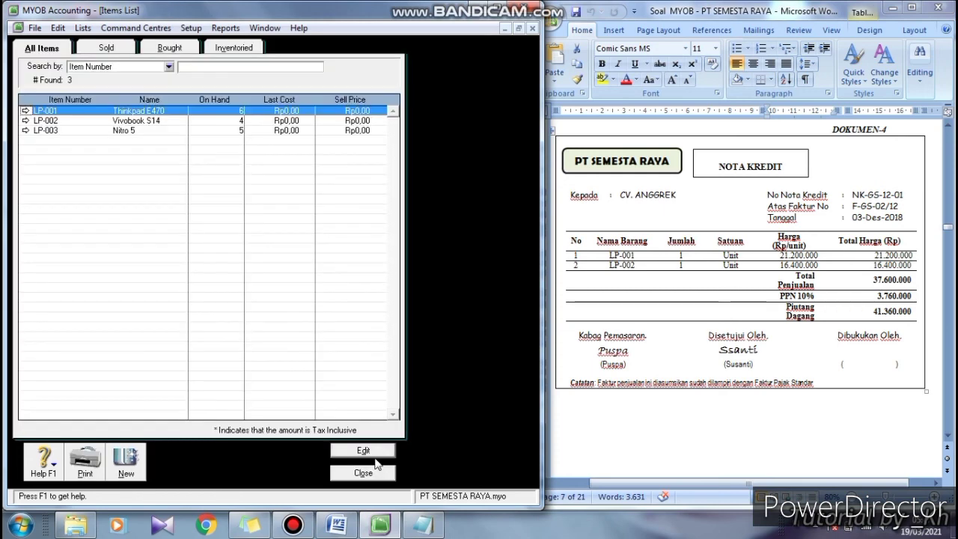
Set item LP-002 (Vivobook S14) to track its sales income in account 4-1100 Sales, save it and close the items list.
left_click(25, 121)
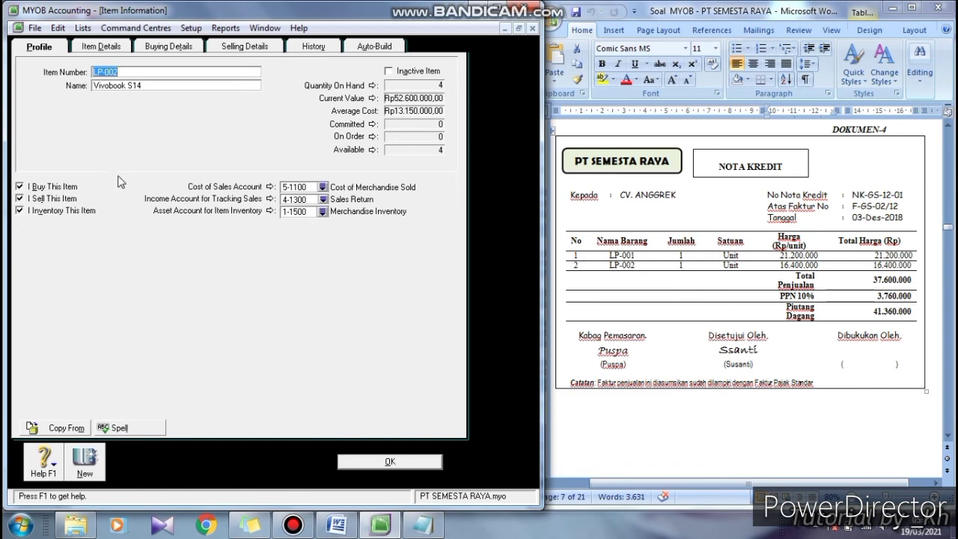
left_click(323, 200)
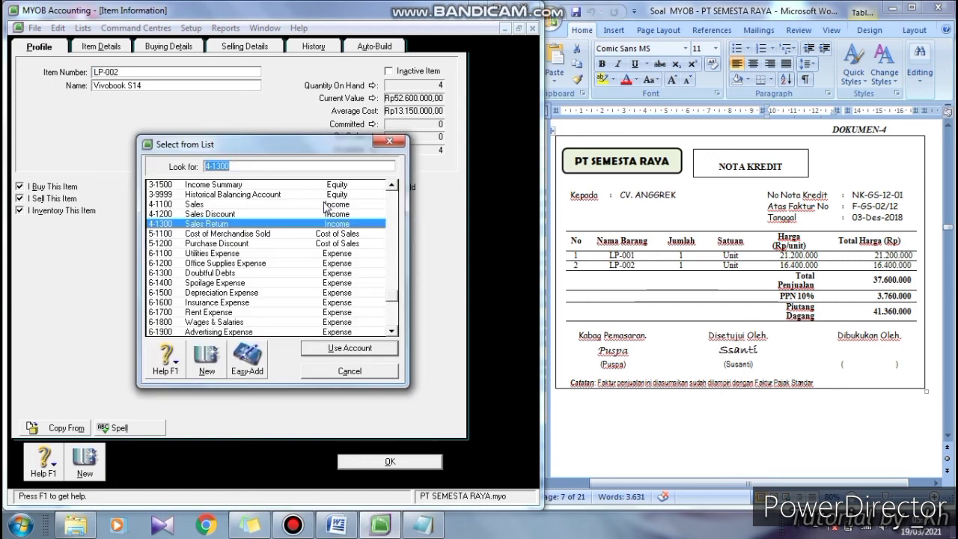
left_click(218, 203)
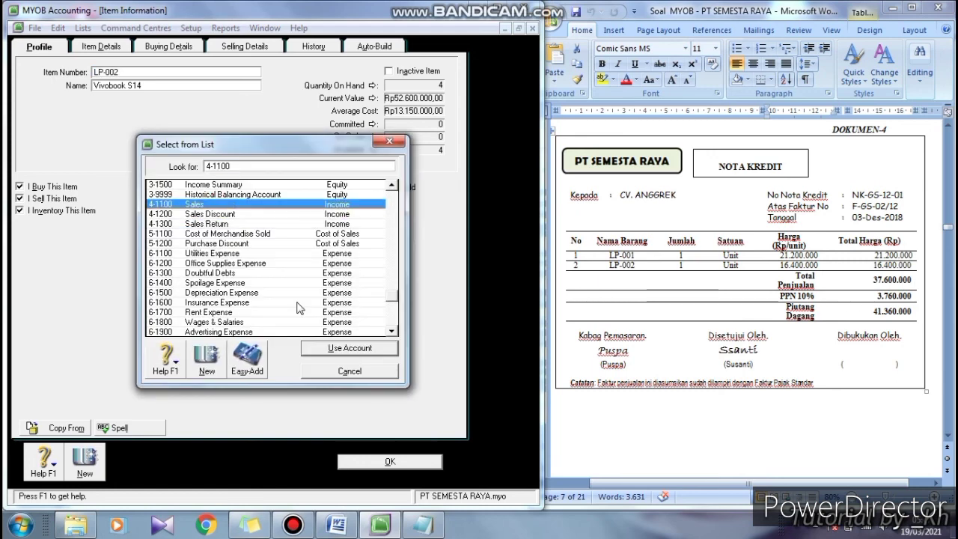
left_click(310, 350)
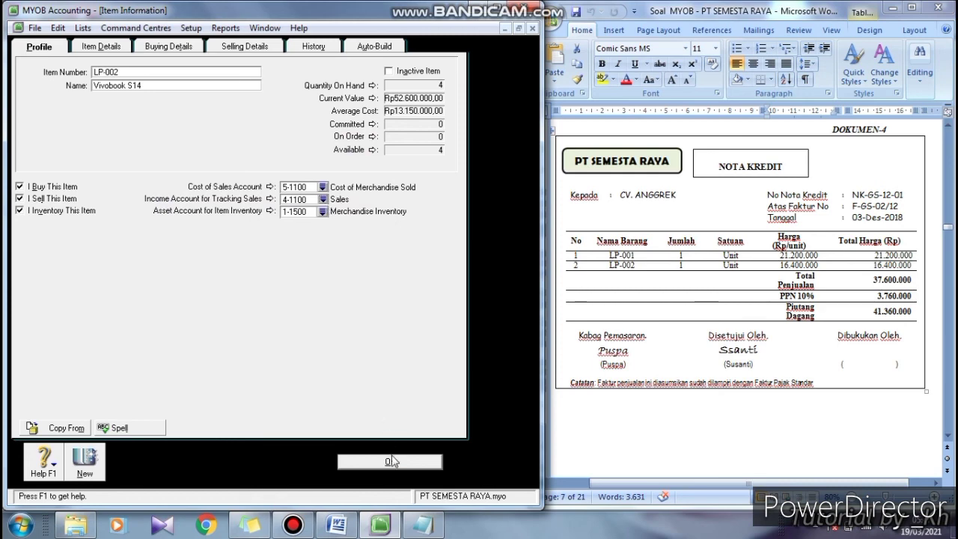
left_click(368, 462)
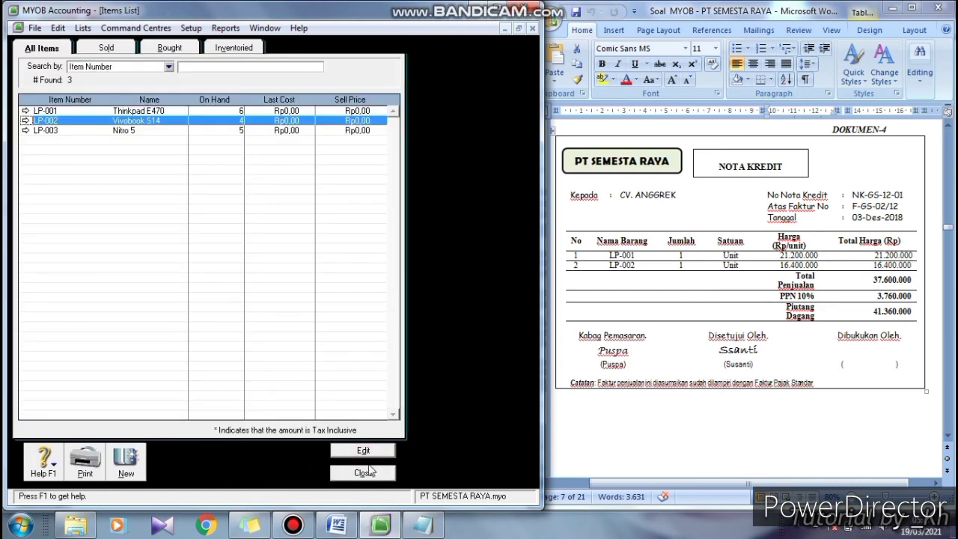
left_click(377, 478)
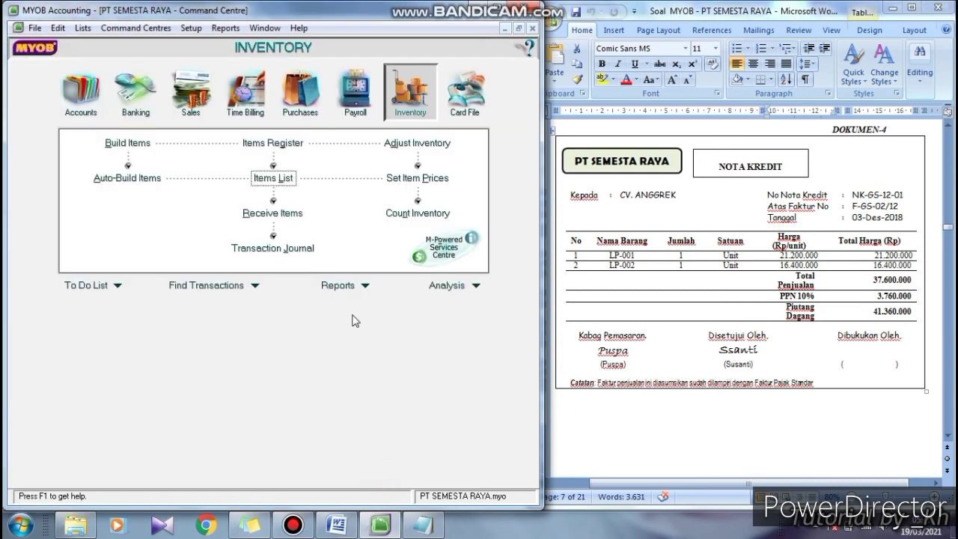